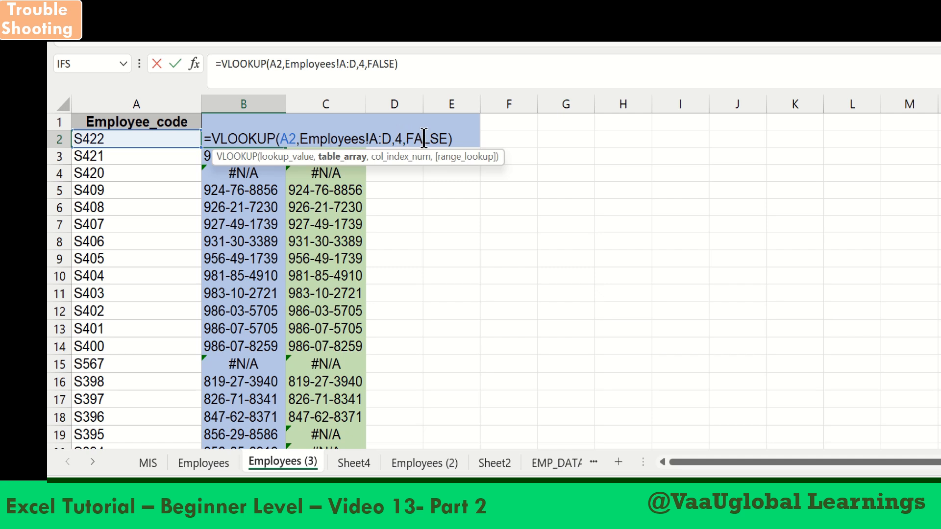
# Step: Close the formula in B2 and examine the lookup_value and table_array arguments of the VLOOKUP in C2
pyautogui.press('Return')
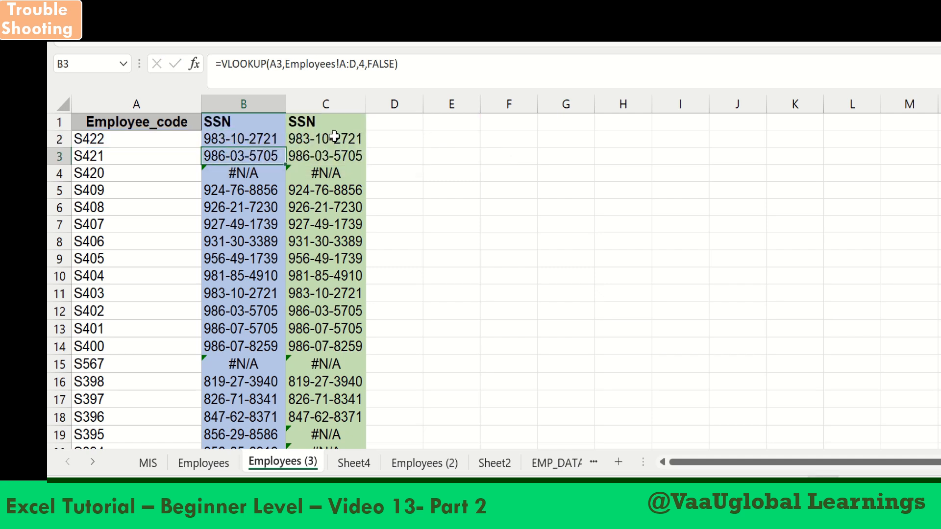
pyautogui.click(268, 141)
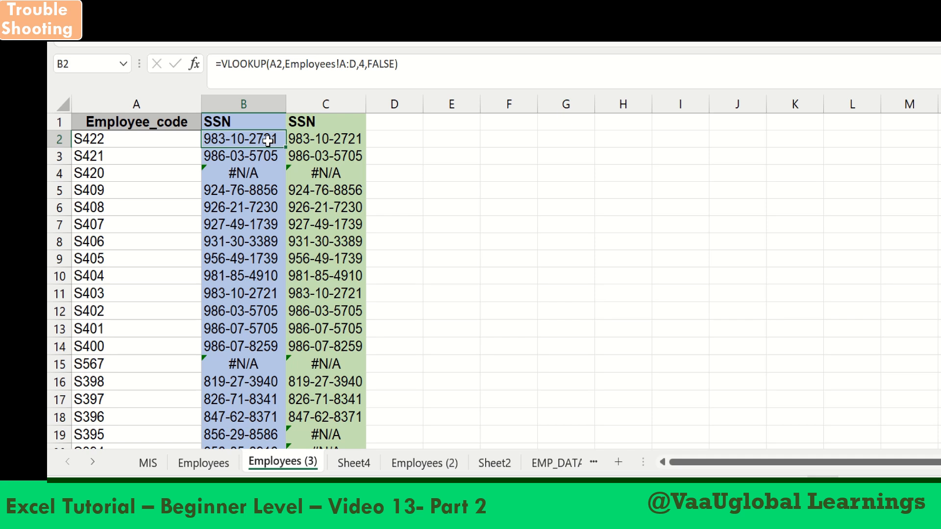
pyautogui.click(304, 141)
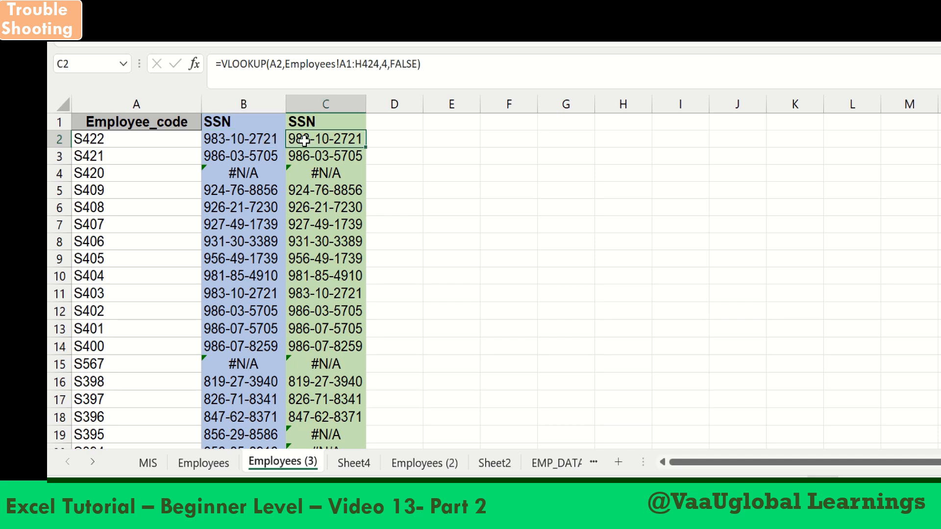
pyautogui.doubleClick(305, 141)
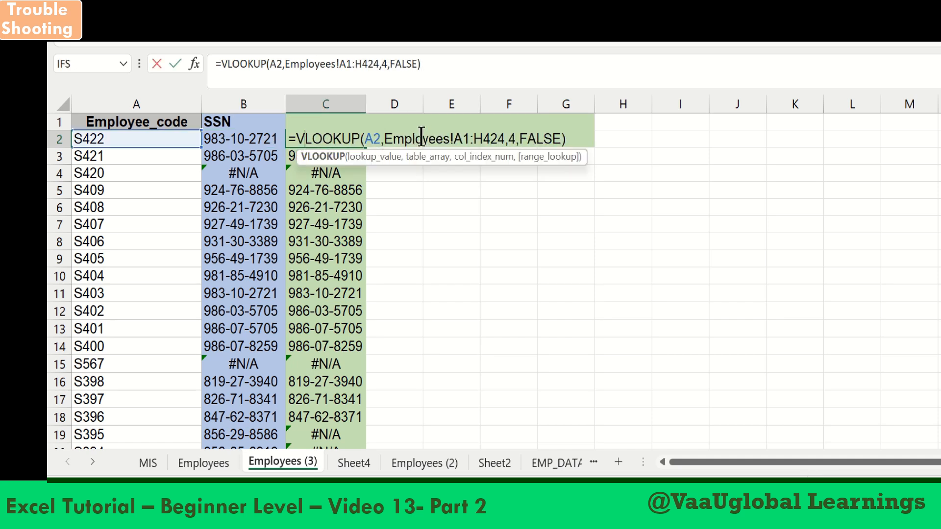
pyautogui.click(367, 141)
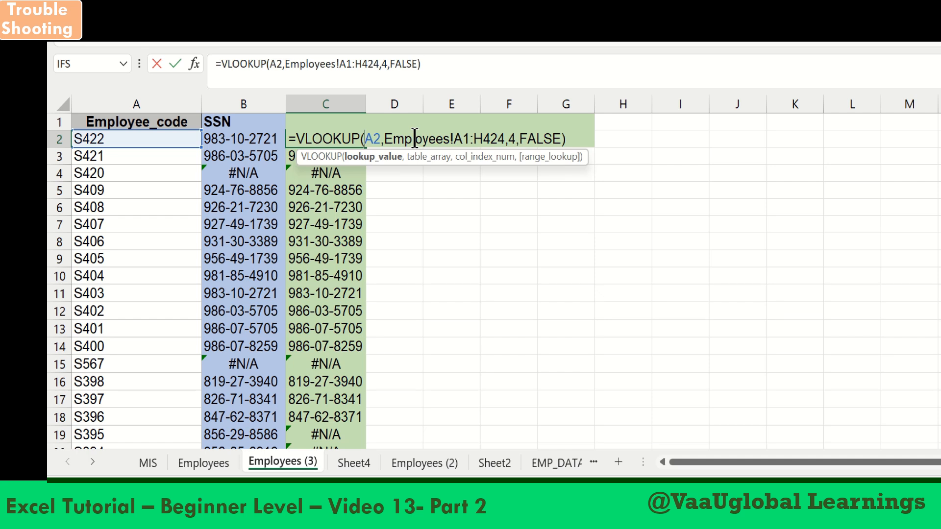
pyautogui.click(457, 142)
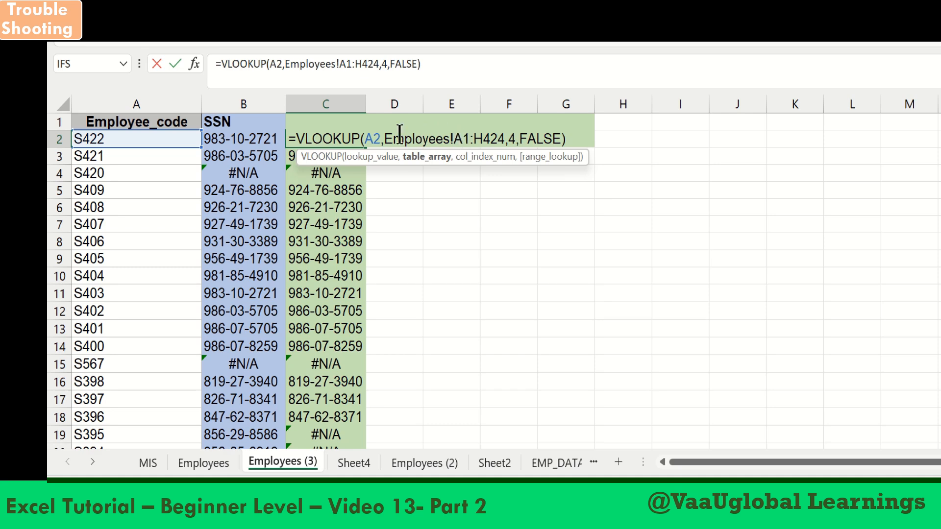
pyautogui.moveTo(385, 139); pyautogui.dragTo(508, 144)
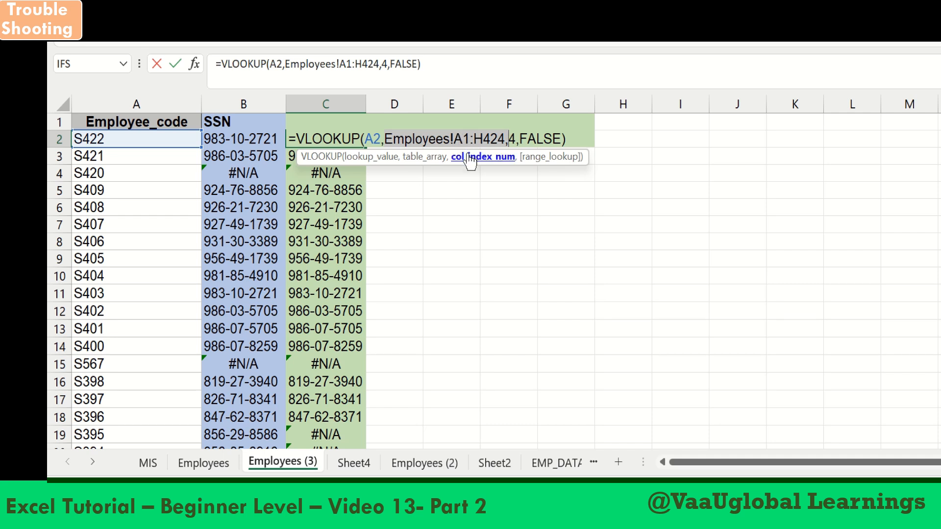
pyautogui.press('Return')
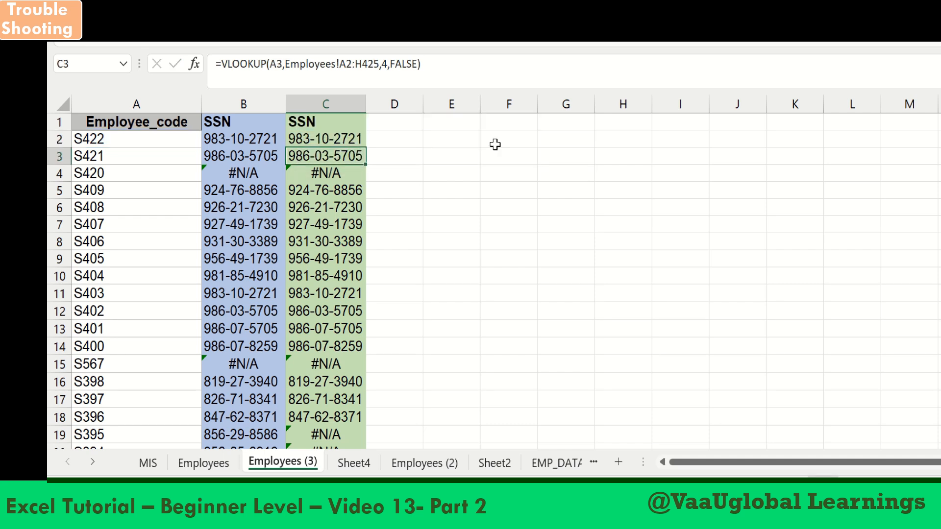
# Step: Inspect the whole-column reference used as the table_array of the VLOOKUP in B2
pyautogui.doubleClick(258, 139)
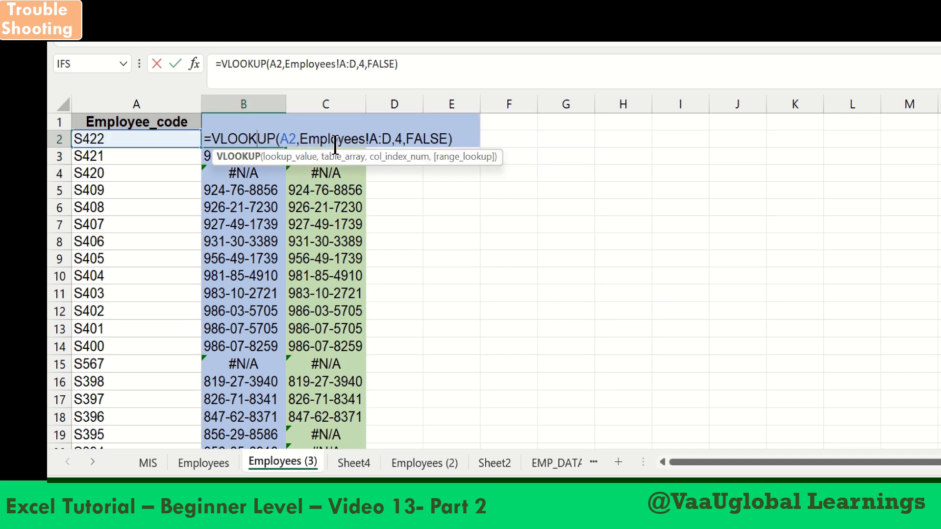
pyautogui.doubleClick(384, 140)
pyautogui.moveTo(390, 144); pyautogui.dragTo(374, 141)
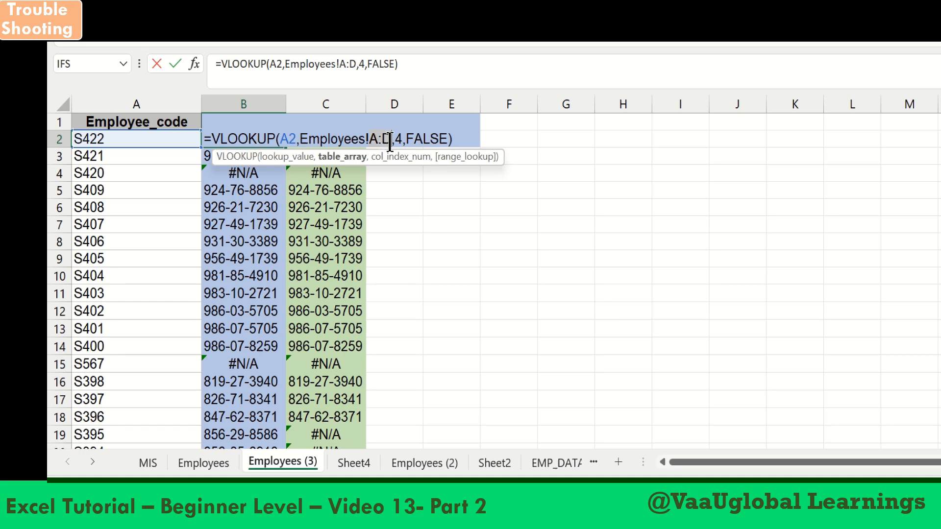
pyautogui.press('Return')
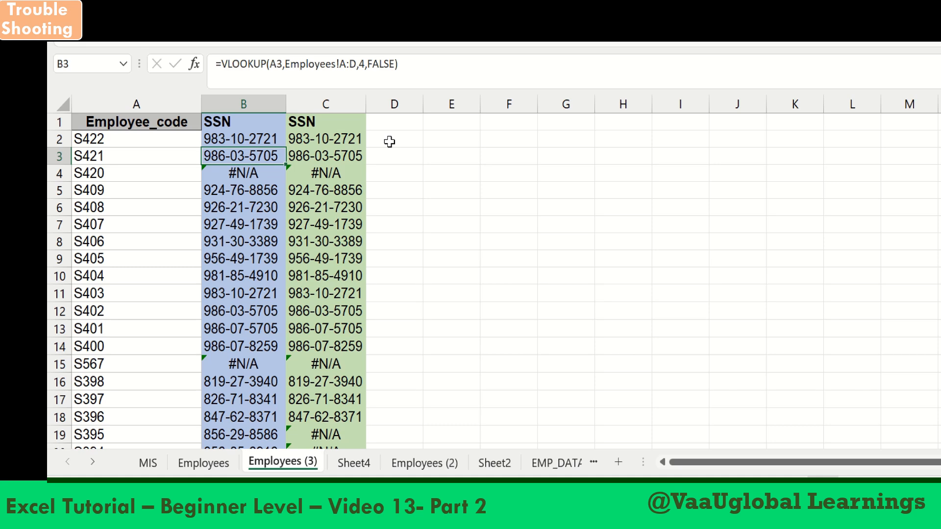
# Step: Compare the table ranges of the VLOOKUP formulas in cells B2 and C2
pyautogui.click(253, 139)
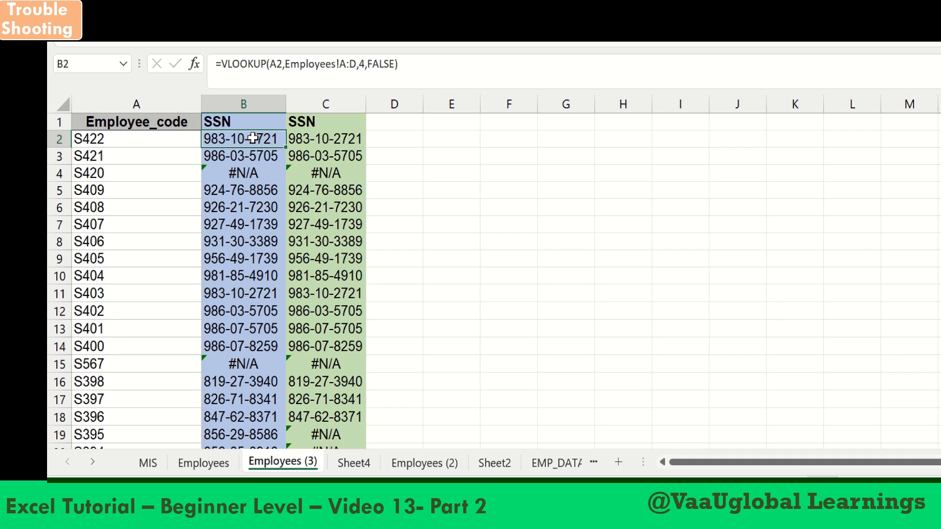
pyautogui.doubleClick(253, 139)
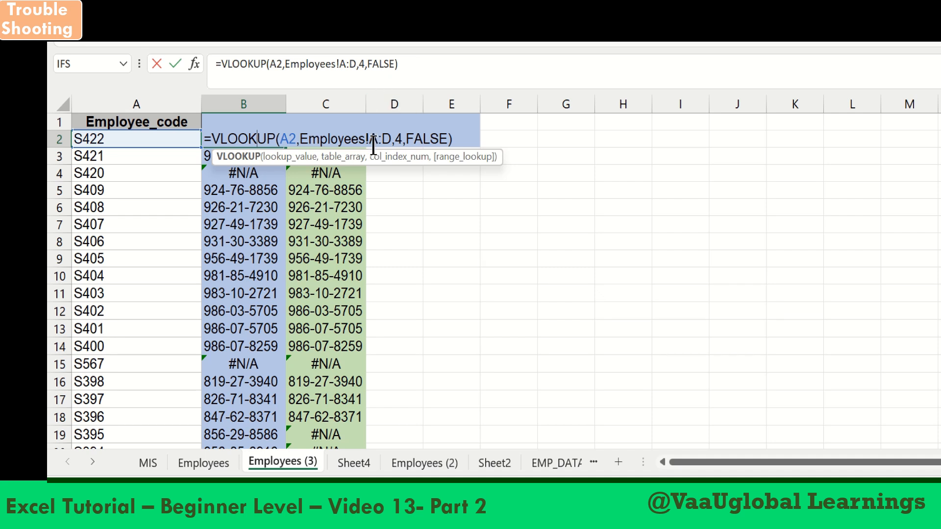
pyautogui.press('Return')
pyautogui.press('Up')
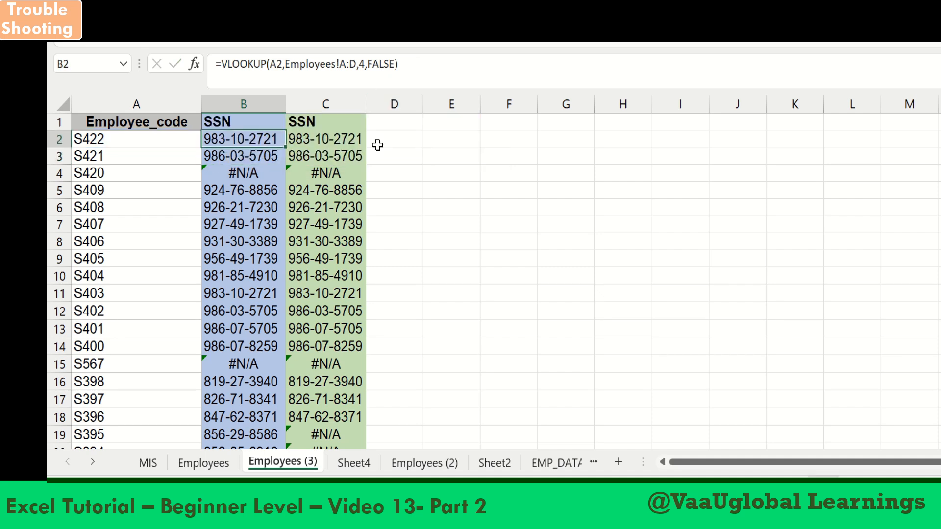
pyautogui.click(346, 139)
pyautogui.doubleClick(351, 139)
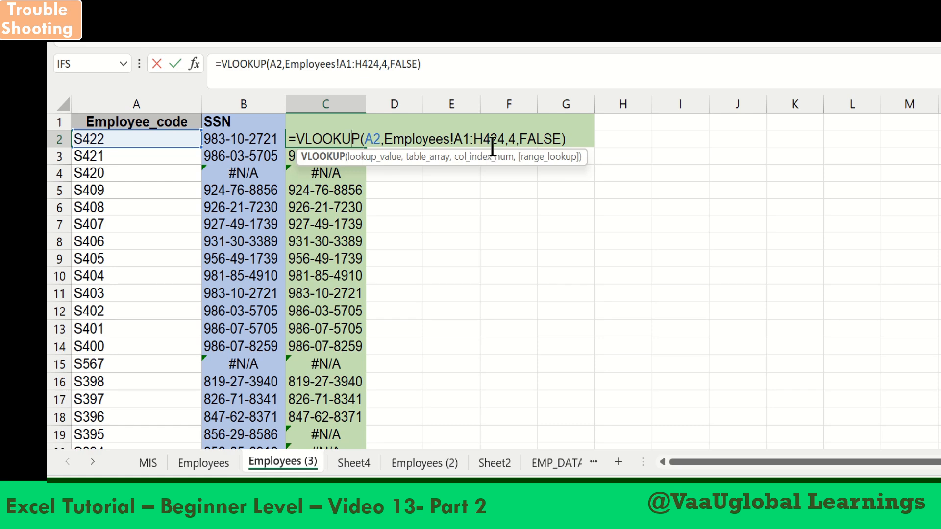
pyautogui.press('Return')
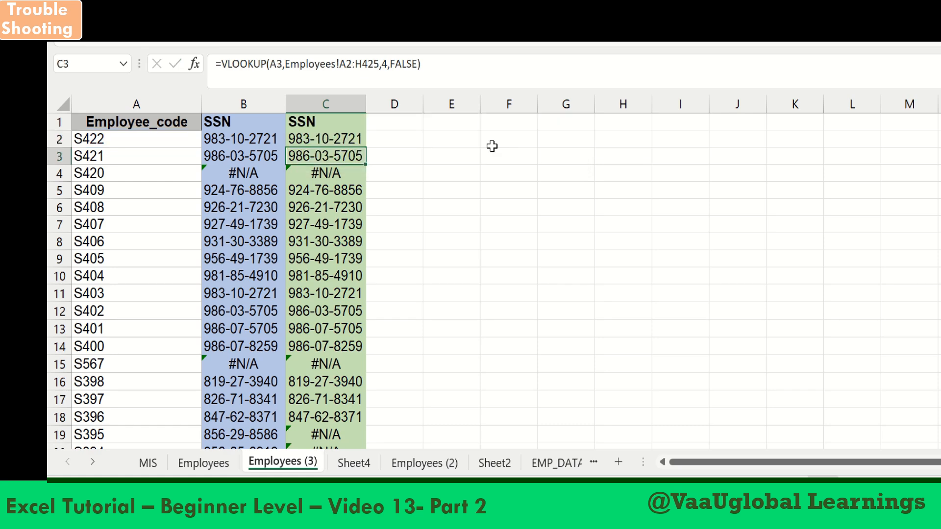
# Step: Review the #N/A cells B4 and B15 and the rows further down, and glance at the Employees sheet
pyautogui.click(258, 142)
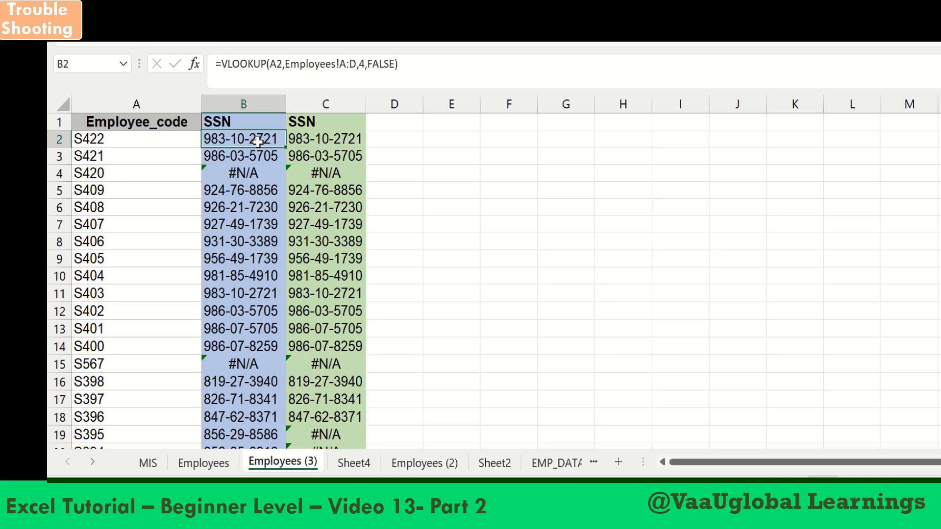
pyautogui.click(248, 175)
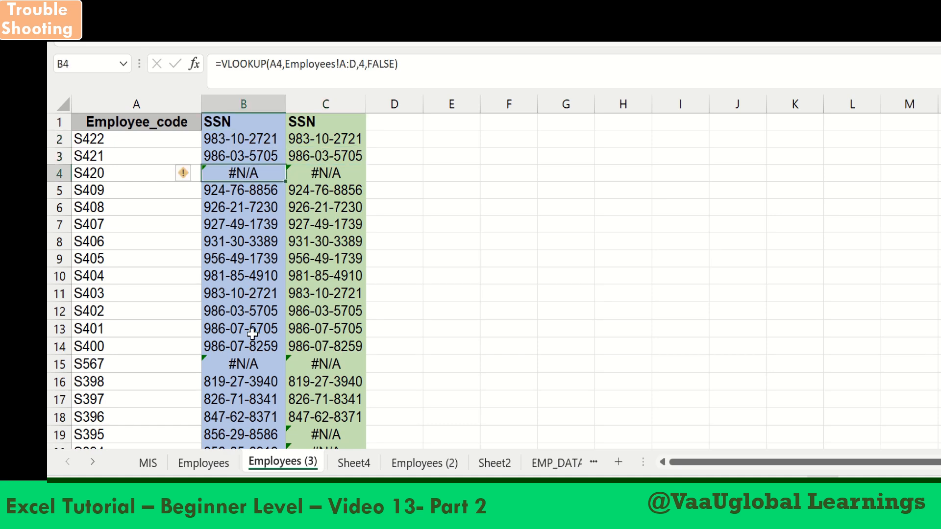
pyautogui.click(250, 365)
pyautogui.scroll(-1, 254, 370)
pyautogui.scroll(-3, 245, 282)
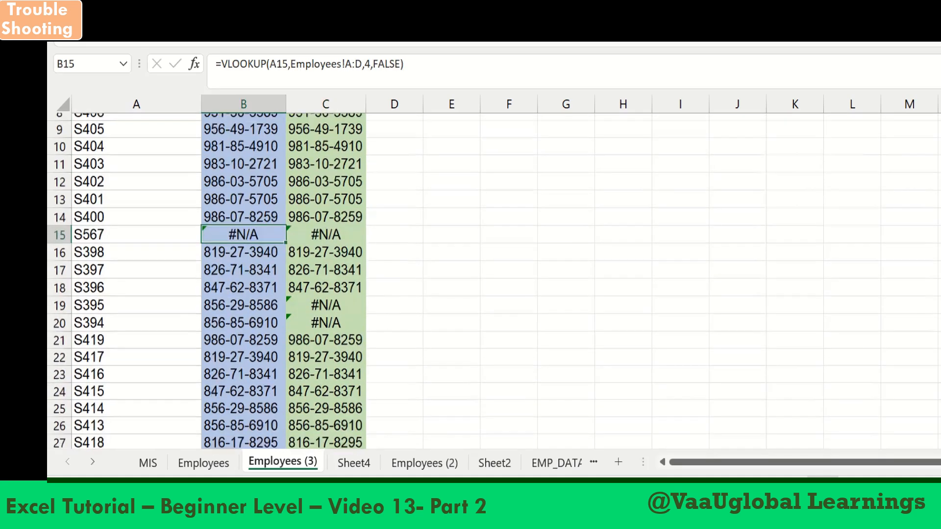
pyautogui.scroll(-3, 245, 282)
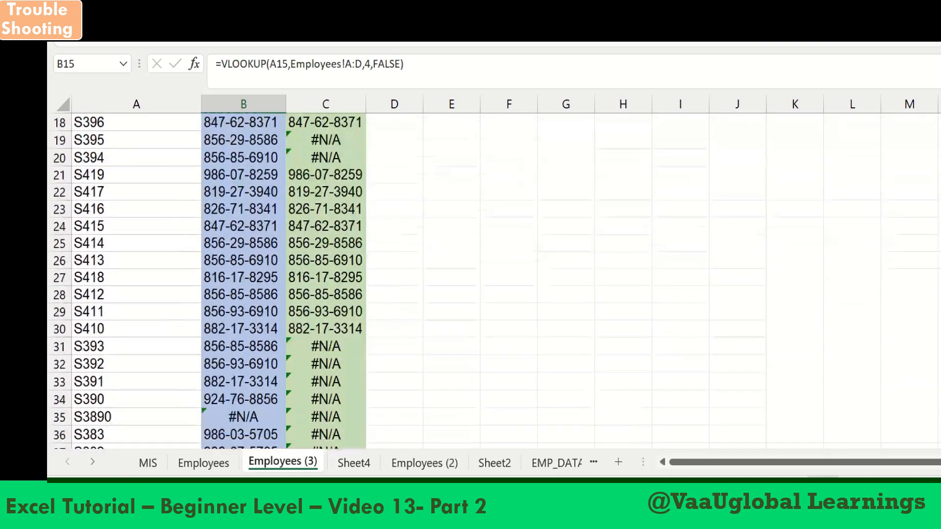
pyautogui.click(204, 464)
pyautogui.click(269, 464)
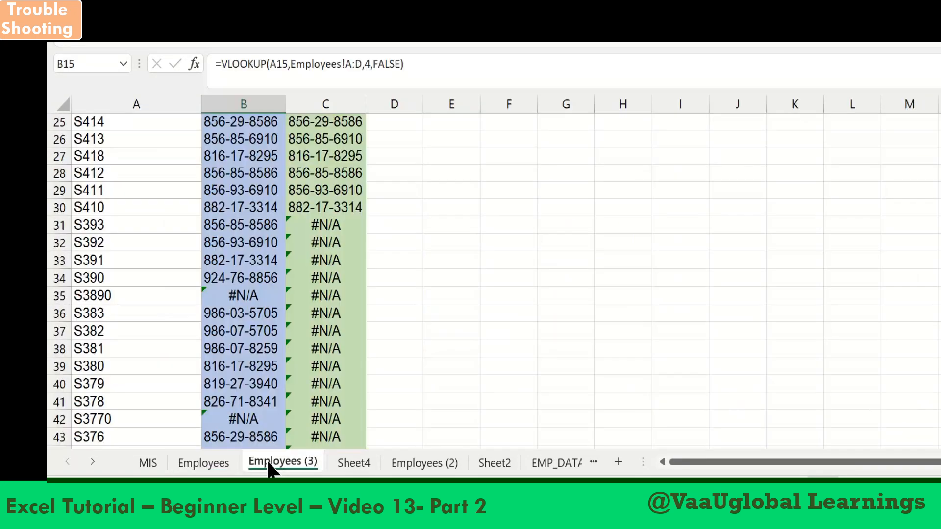
# Step: Compare the lookup formulas of both SSN columns in rows 35 and 36, and return to cell C2
pyautogui.click(242, 307)
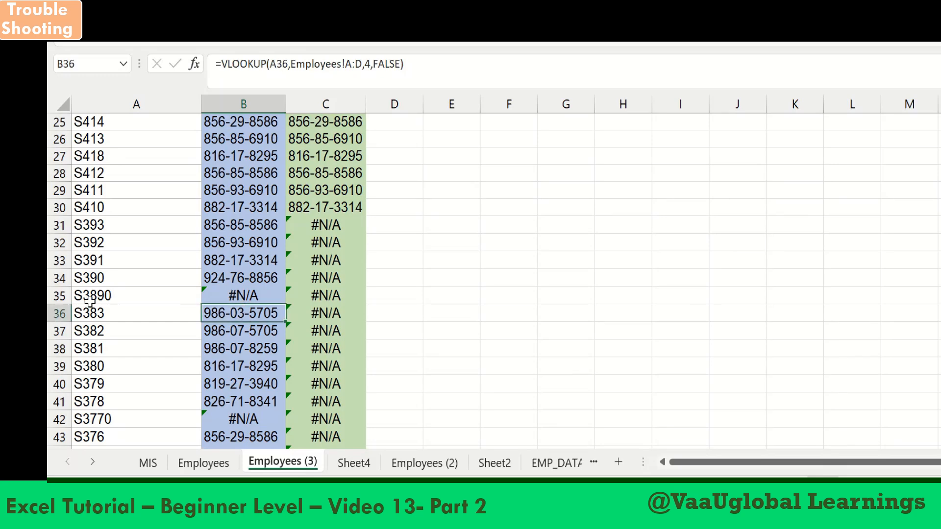
pyautogui.click(260, 295)
pyautogui.click(314, 300)
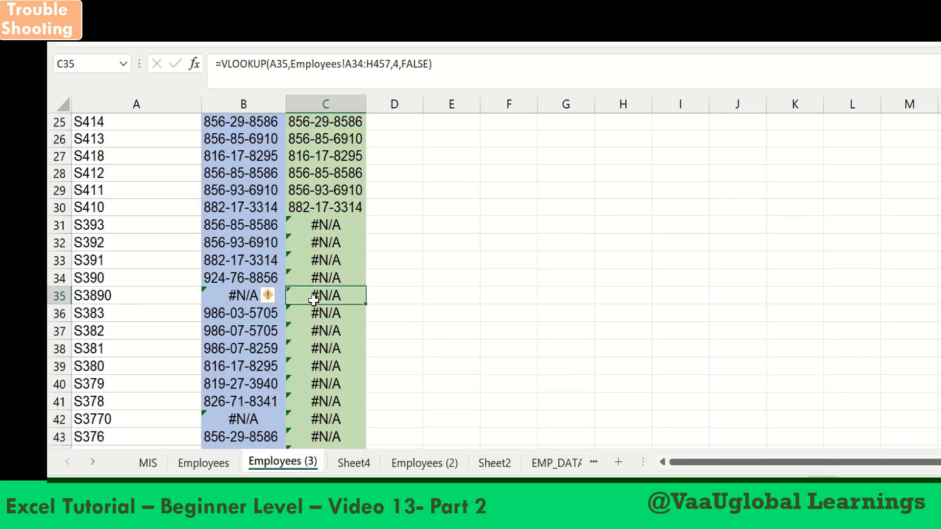
pyautogui.click(215, 316)
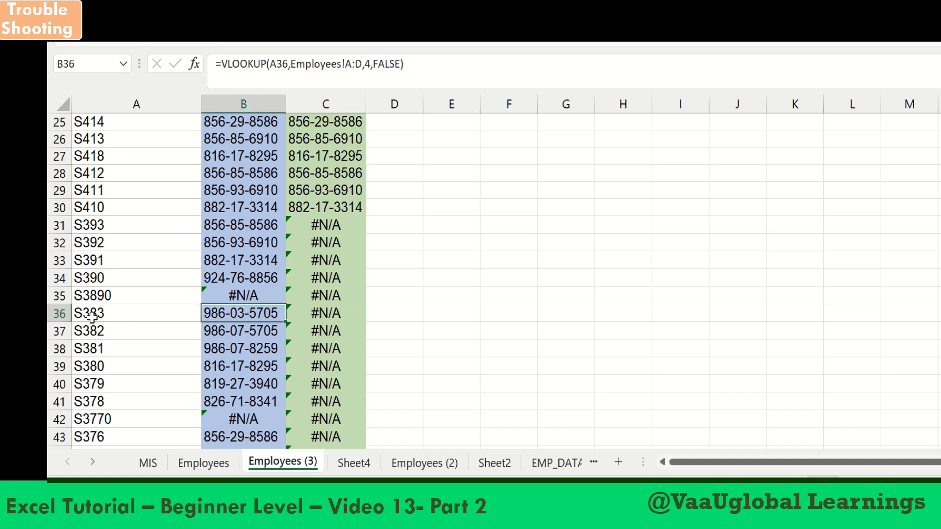
pyautogui.click(299, 317)
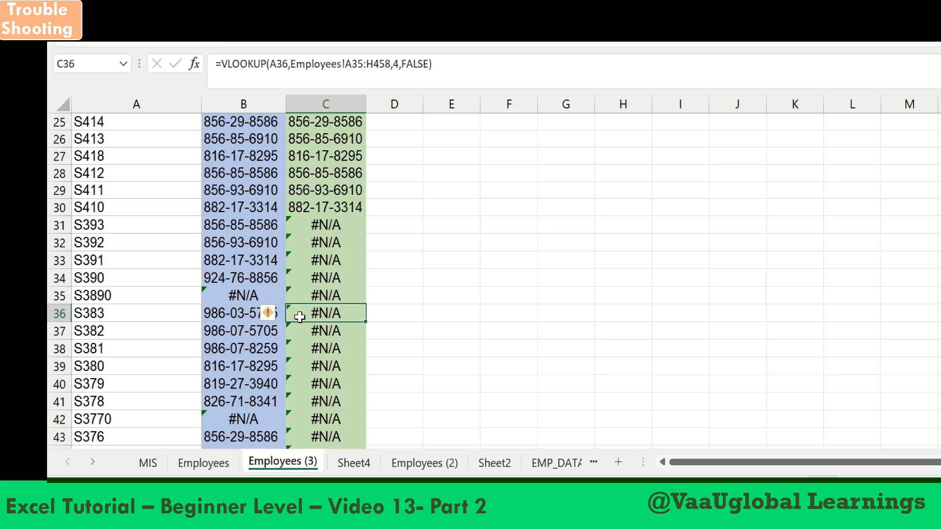
pyautogui.hotkey('ctrl', 'Up')
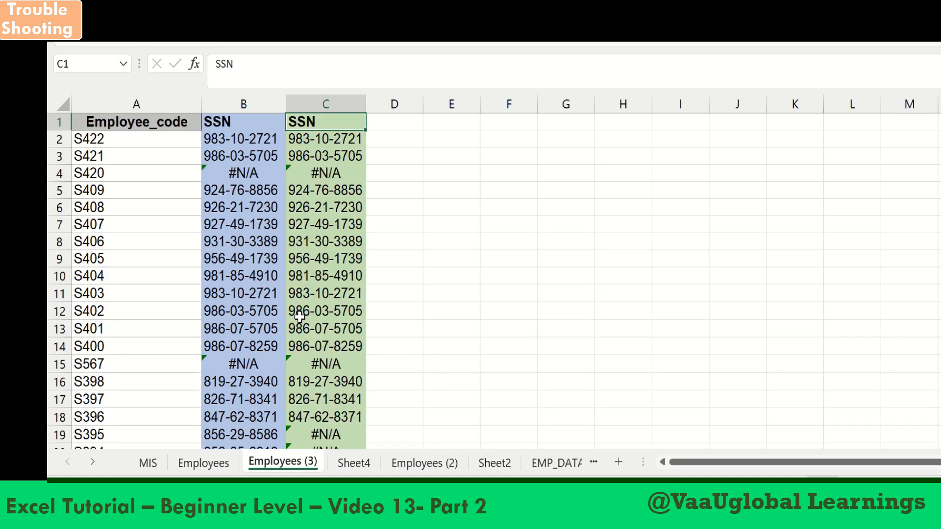
pyautogui.press('Down')
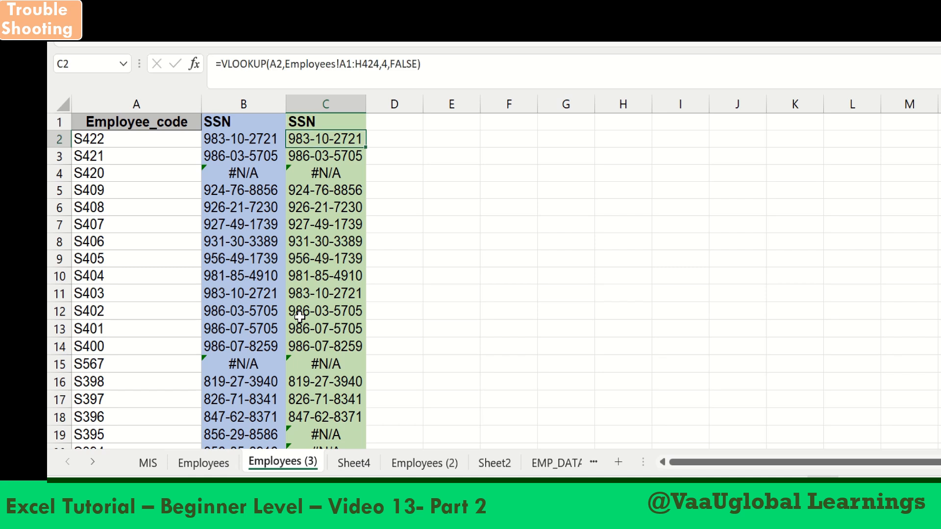
# Step: Check the formula in the #N/A cell B4 and reexamine the column range in the B2 lookup formula
pyautogui.click(271, 177)
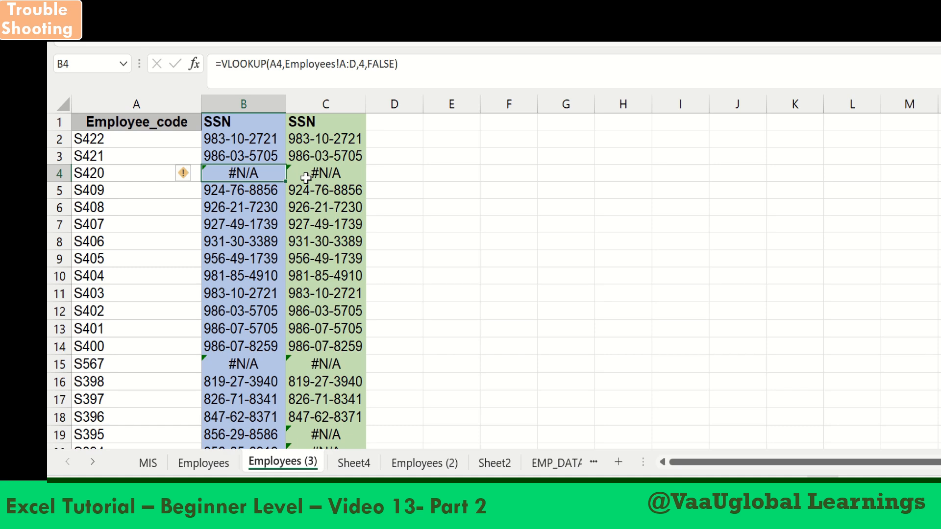
pyautogui.click(272, 140)
pyautogui.doubleClick(271, 140)
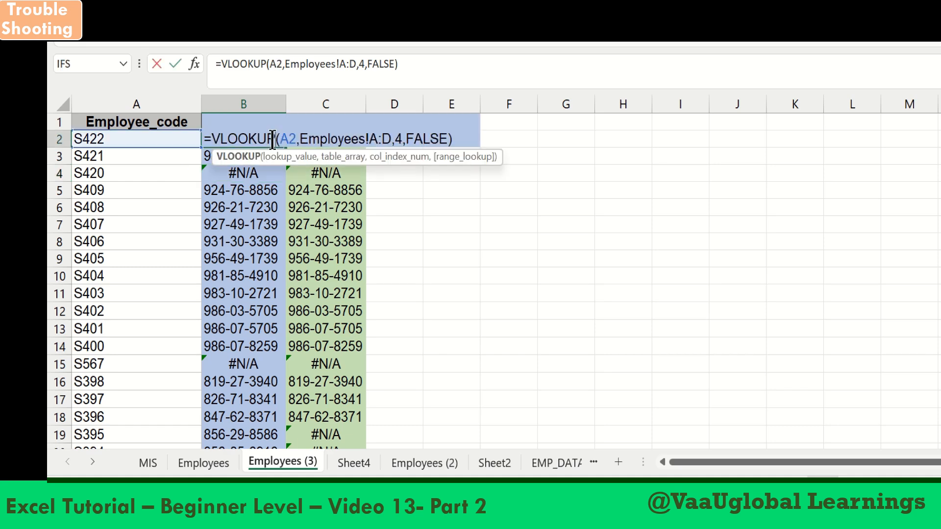
pyautogui.click(390, 139)
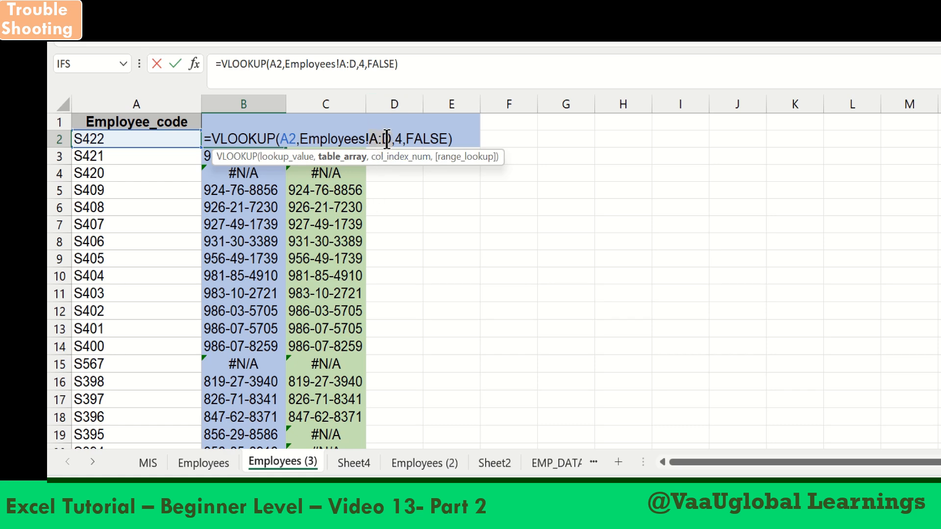
pyautogui.press('Return')
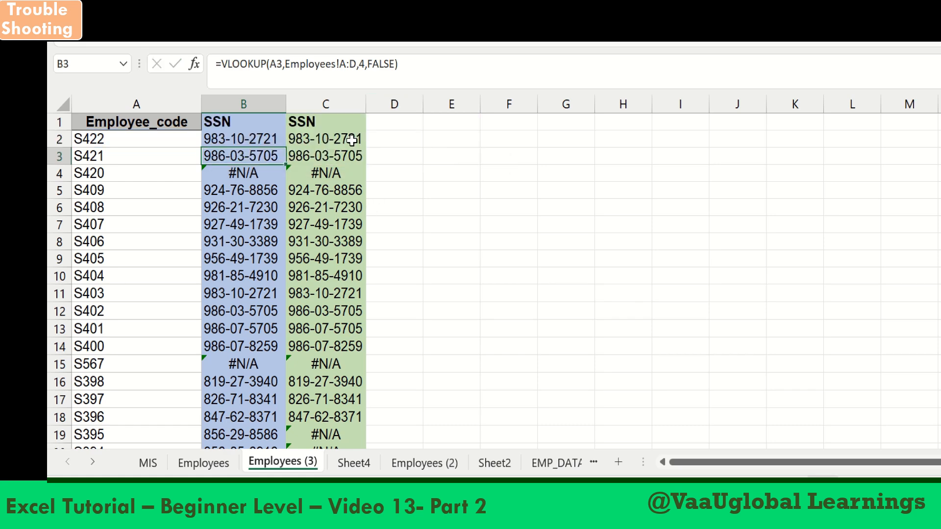
# Step: Examine the A1:H424 range in the C2 lookup formula and review the column C results down to about row 43
pyautogui.click(351, 140)
pyautogui.doubleClick(350, 139)
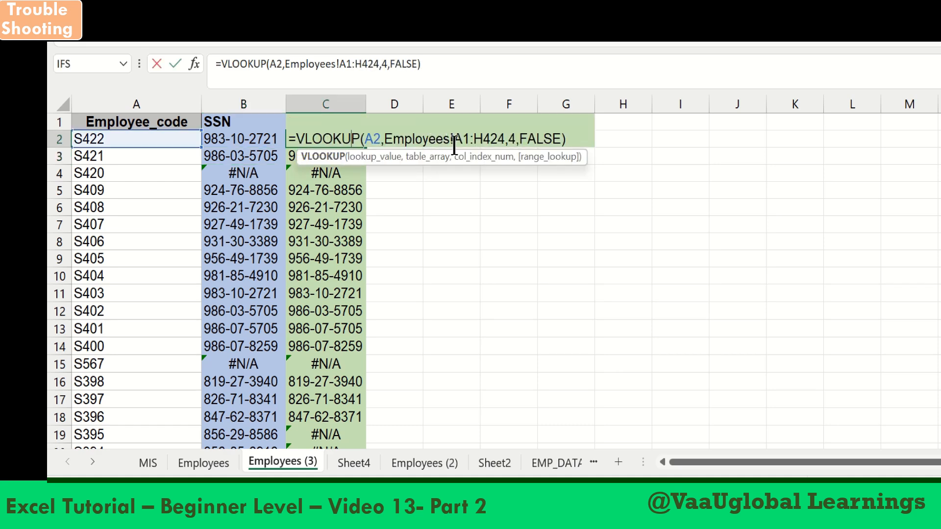
pyautogui.moveTo(456, 145); pyautogui.dragTo(502, 143)
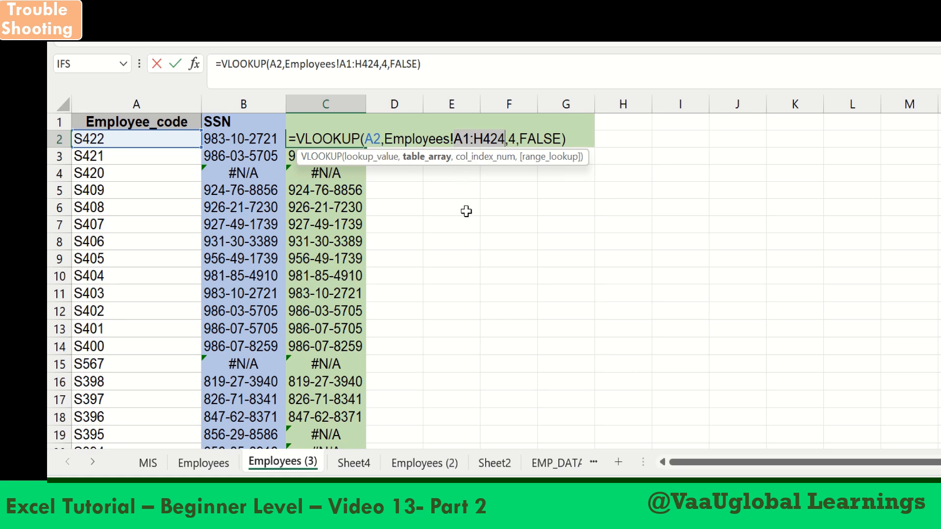
pyautogui.press('Return')
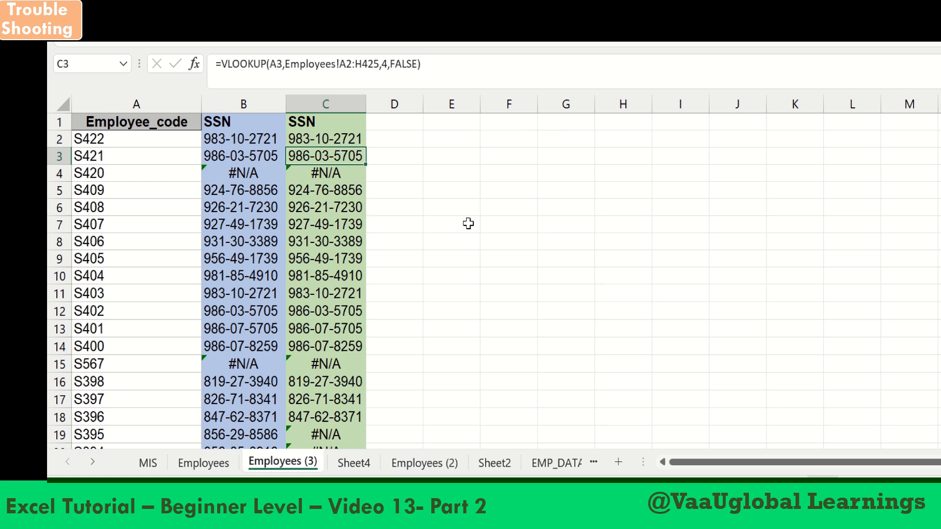
pyautogui.scroll(-8, 468, 223)
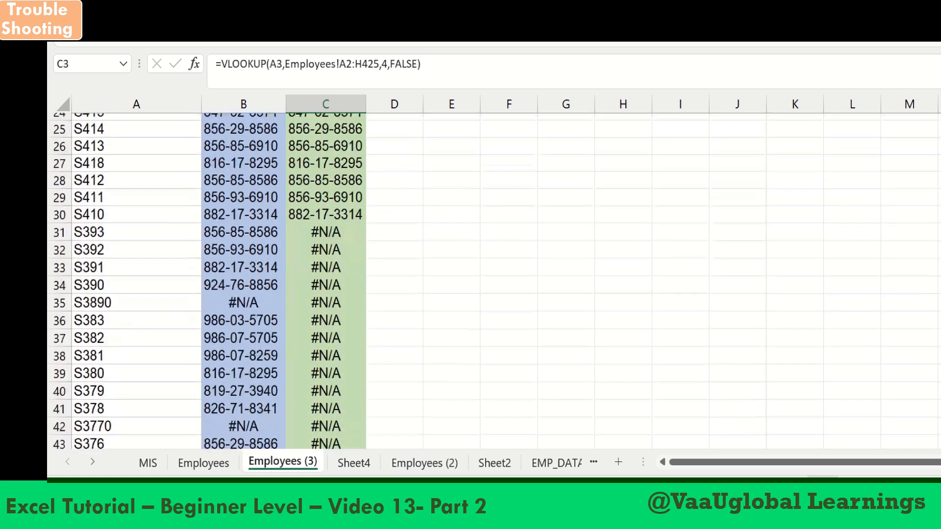
# Step: Examine the shifted lookup range in the C31 formula, check the formula in C30, and return to the header of column C
pyautogui.doubleClick(349, 224)
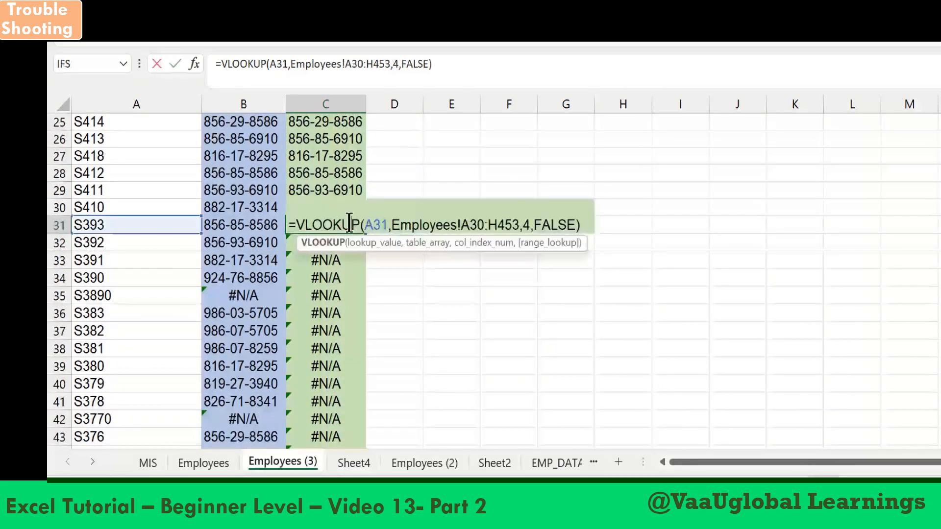
pyautogui.moveTo(460, 225); pyautogui.dragTo(519, 232)
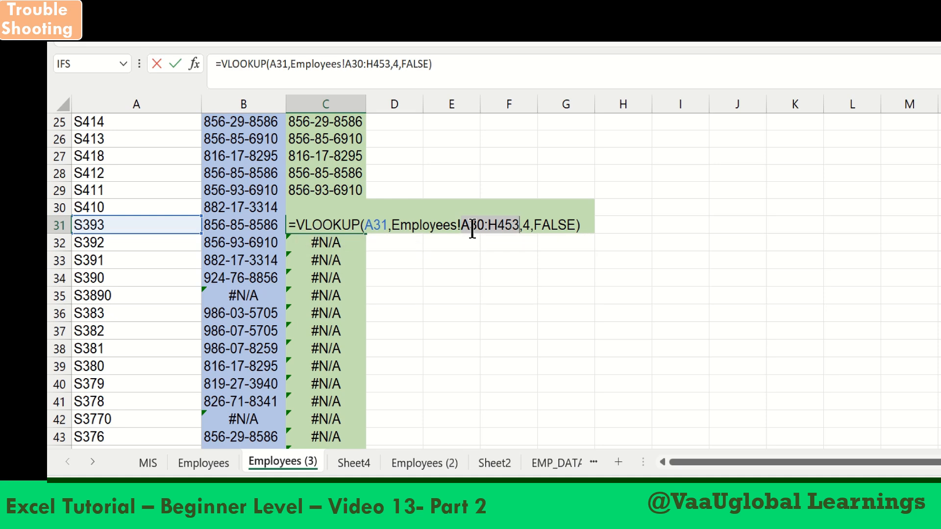
pyautogui.press('Return')
pyautogui.click(344, 209)
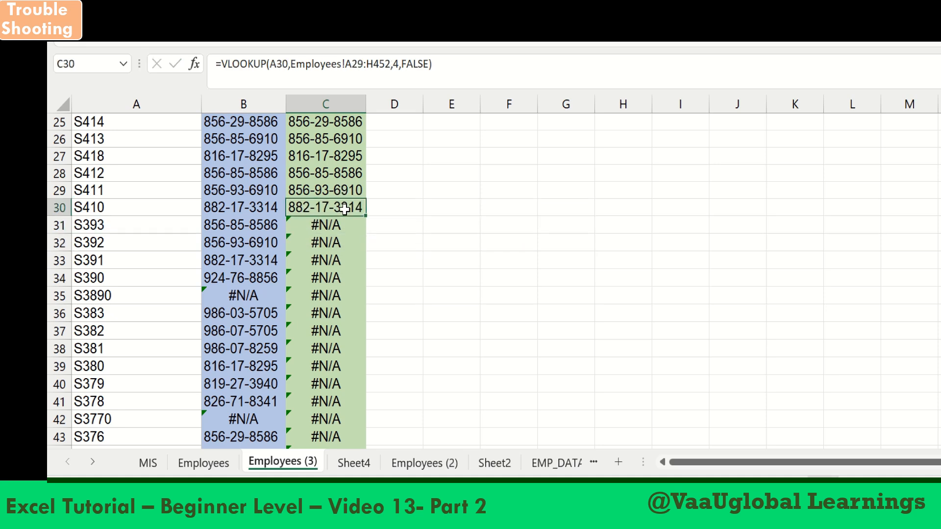
pyautogui.hotkey('ctrl', 'Up')
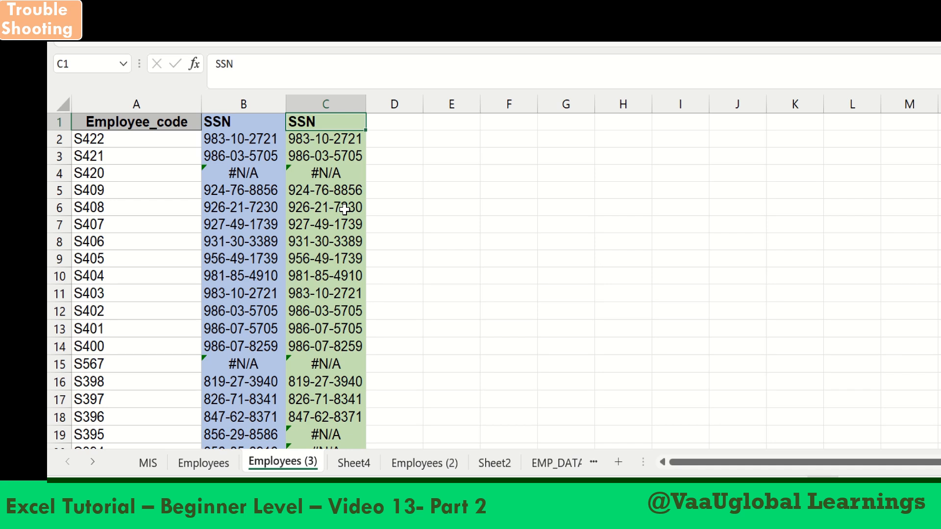
# Step: Lock the C2 lookup range as $A$1:$H$424 and fill the corrected formula down column C
pyautogui.doubleClick(345, 141)
pyautogui.click(345, 141)
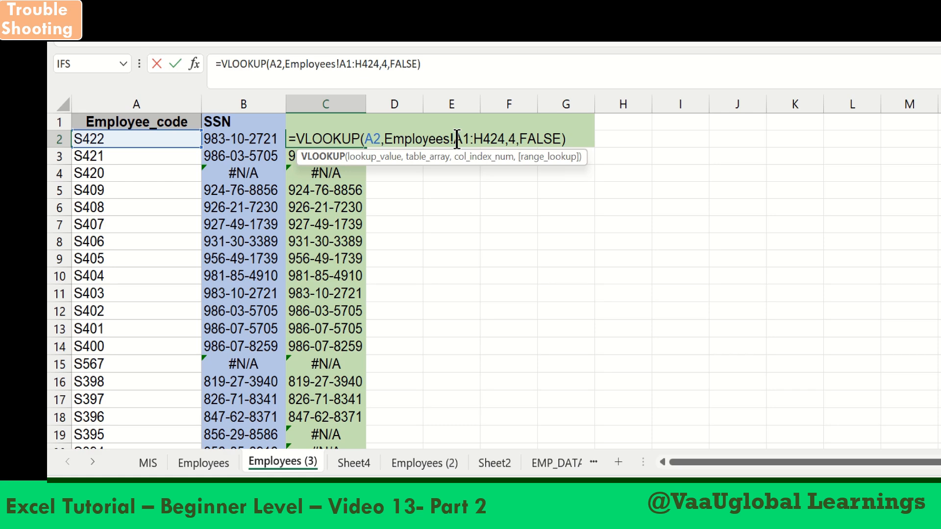
pyautogui.moveTo(454, 139); pyautogui.dragTo(504, 138)
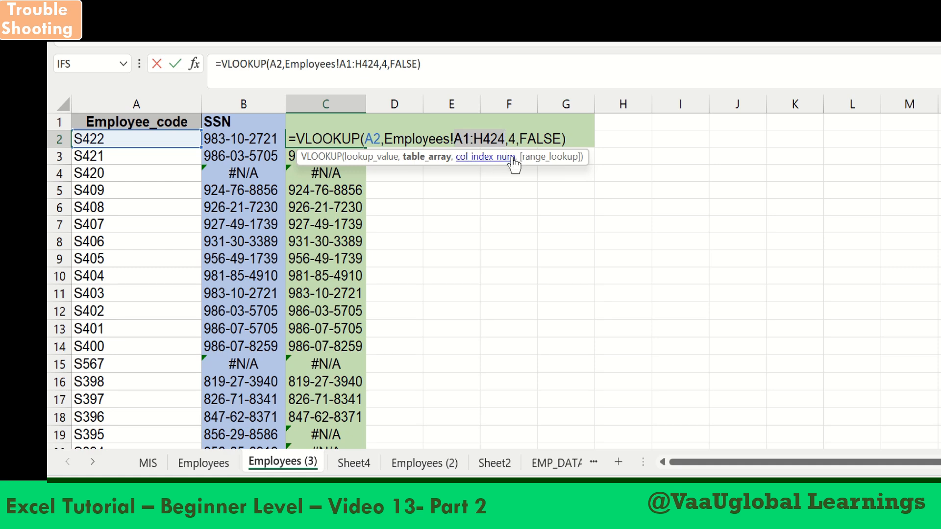
pyautogui.press('F4')
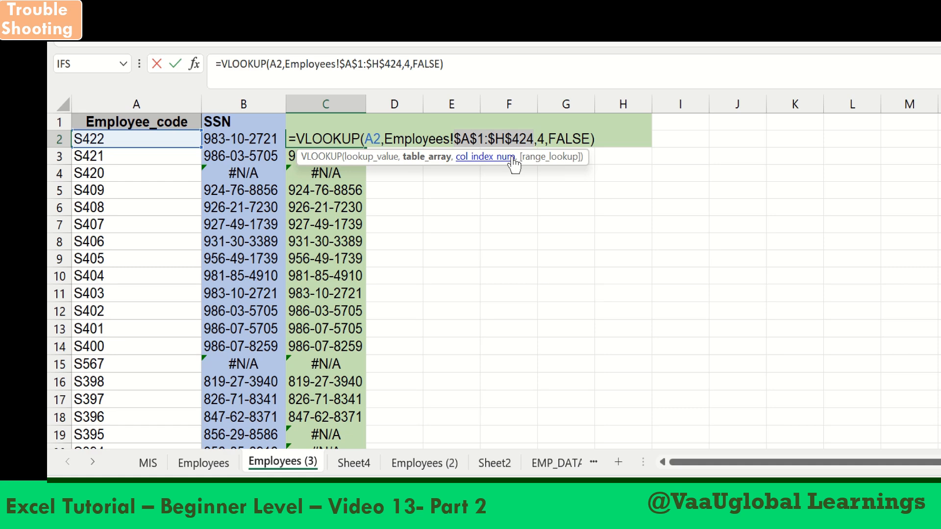
pyautogui.press('Return')
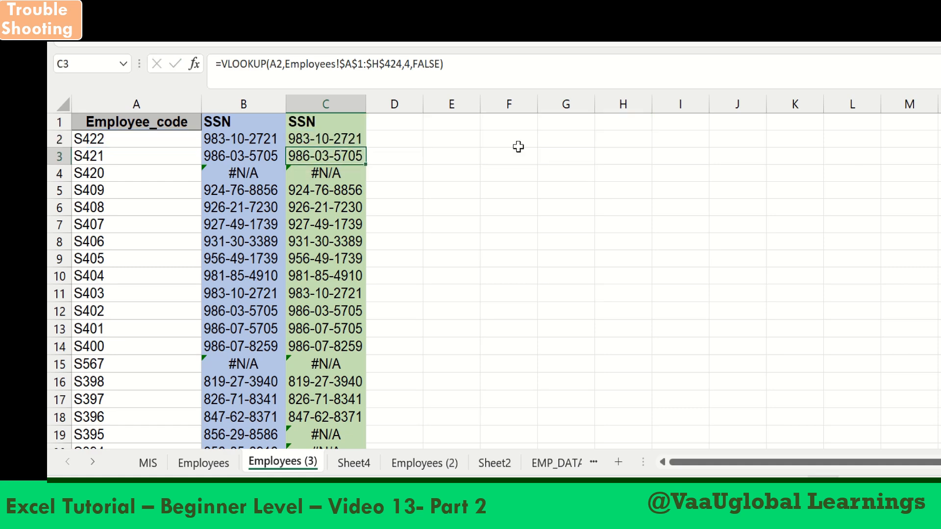
pyautogui.press('Up')
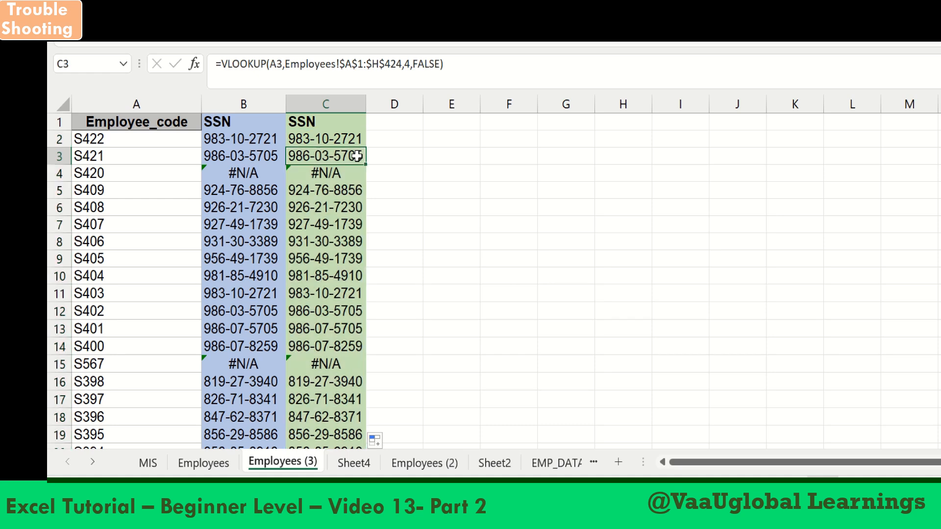
# Step: Check the locked table range in the C3 lookup formula
pyautogui.doubleClick(357, 156)
pyautogui.moveTo(459, 156); pyautogui.dragTo(532, 162)
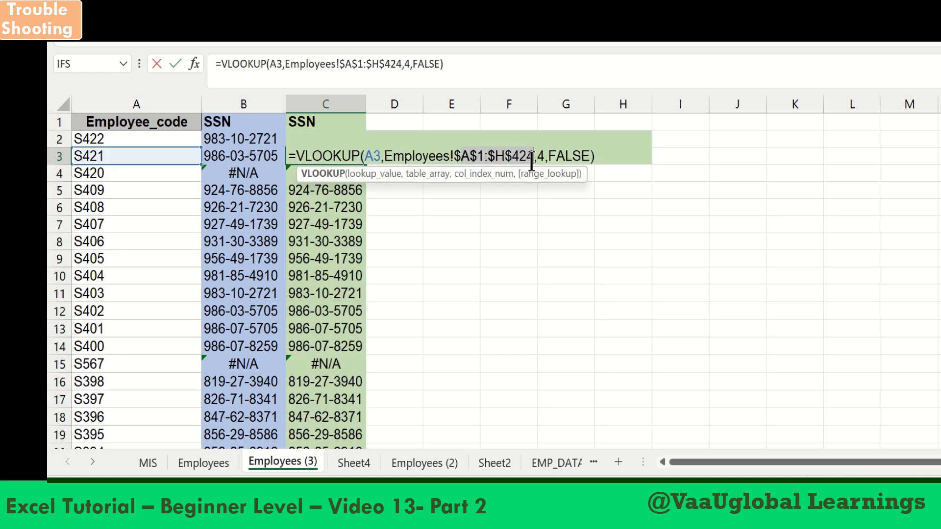
pyautogui.press('Return')
# Step: Compare the results in both SSN columns down to about row 103 and return to the first rows
pyautogui.scroll(-1, 532, 160)
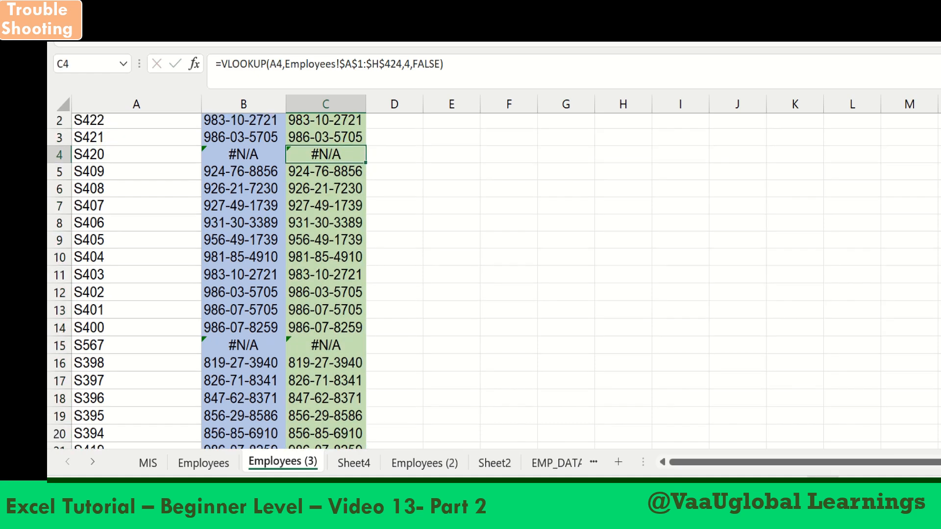
pyautogui.scroll(-12, 490, 279)
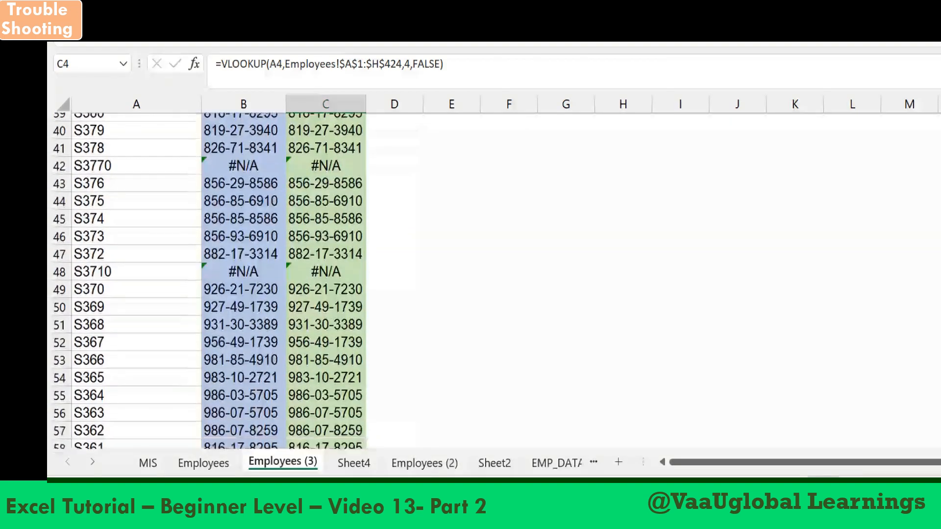
pyautogui.scroll(-7, 490, 279)
pyautogui.scroll(5, 490, 279)
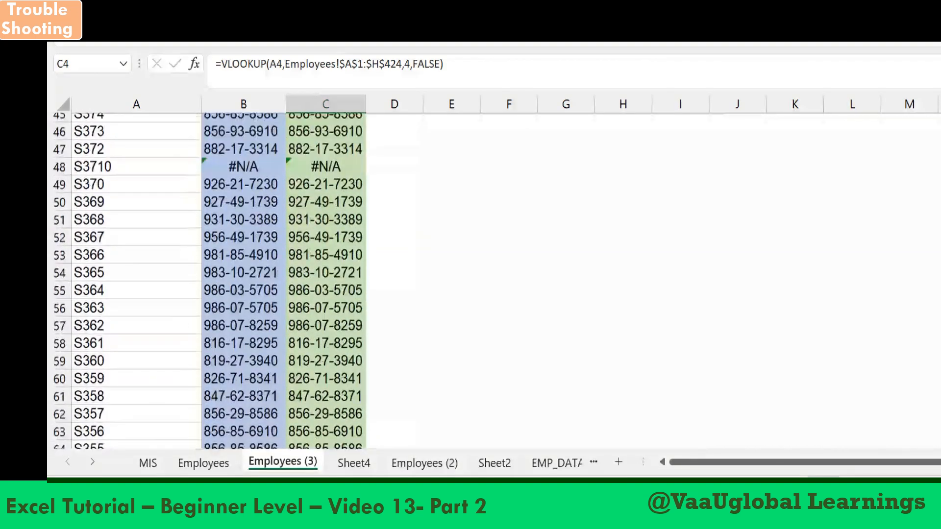
pyautogui.scroll(8, 490, 280)
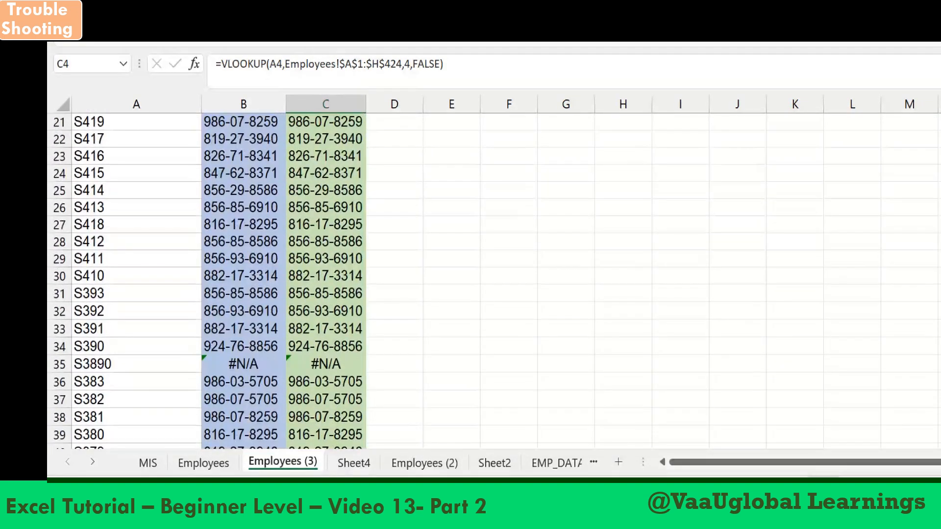
pyautogui.scroll(-7, 490, 279)
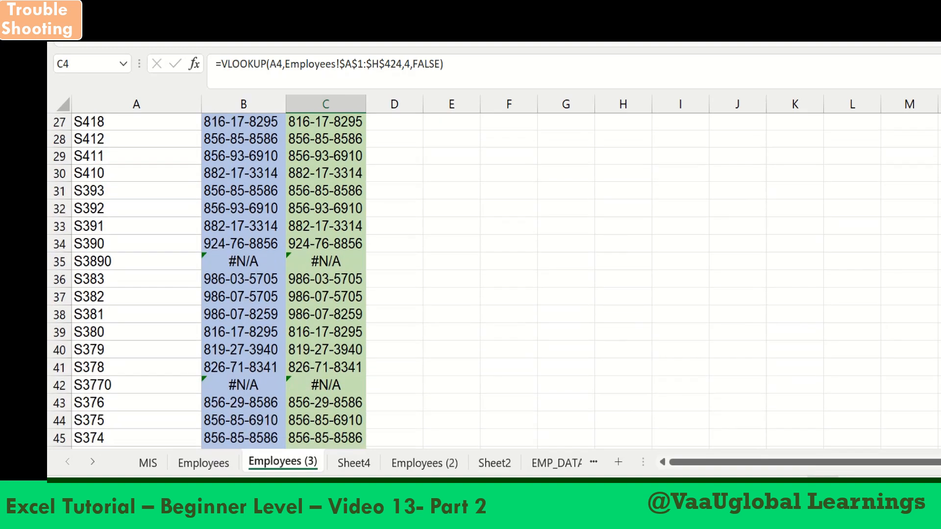
pyautogui.scroll(-8, 490, 279)
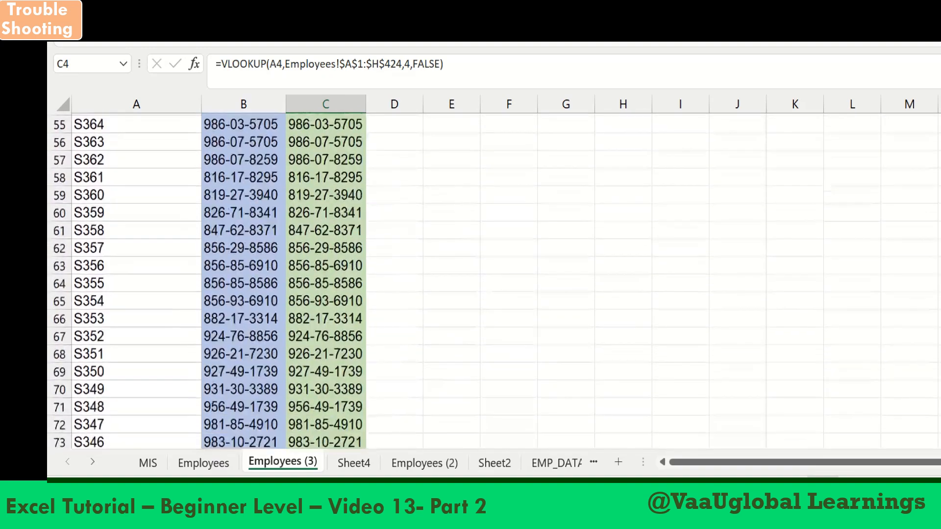
pyautogui.scroll(-14, 490, 280)
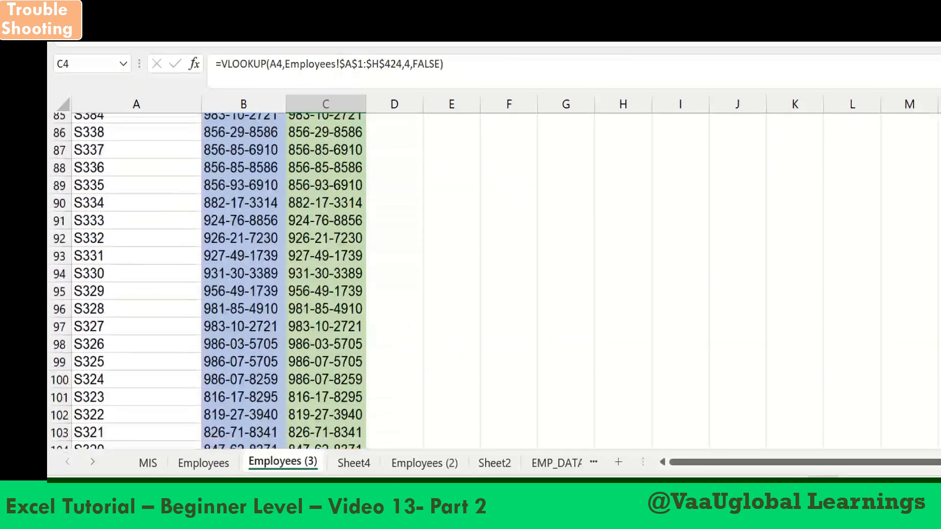
pyautogui.scroll(20, 490, 280)
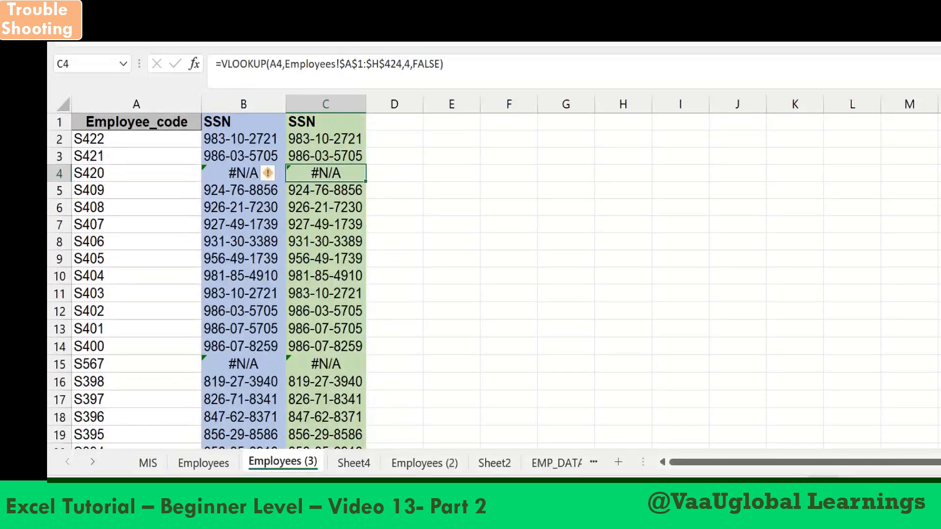
# Step: Reexamine the absolute table range in the C2 lookup formula
pyautogui.click(326, 139)
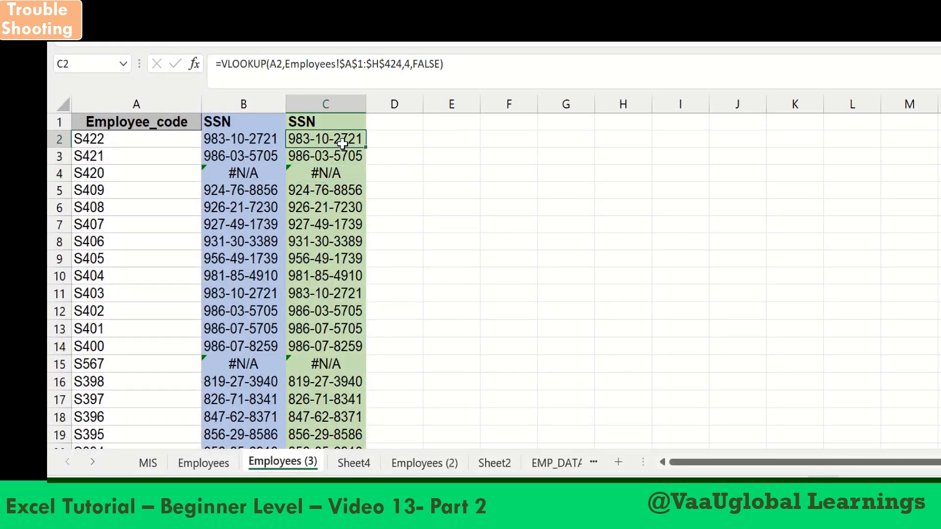
pyautogui.doubleClick(342, 138)
pyautogui.moveTo(457, 139); pyautogui.dragTo(529, 140)
pyautogui.press('Return')
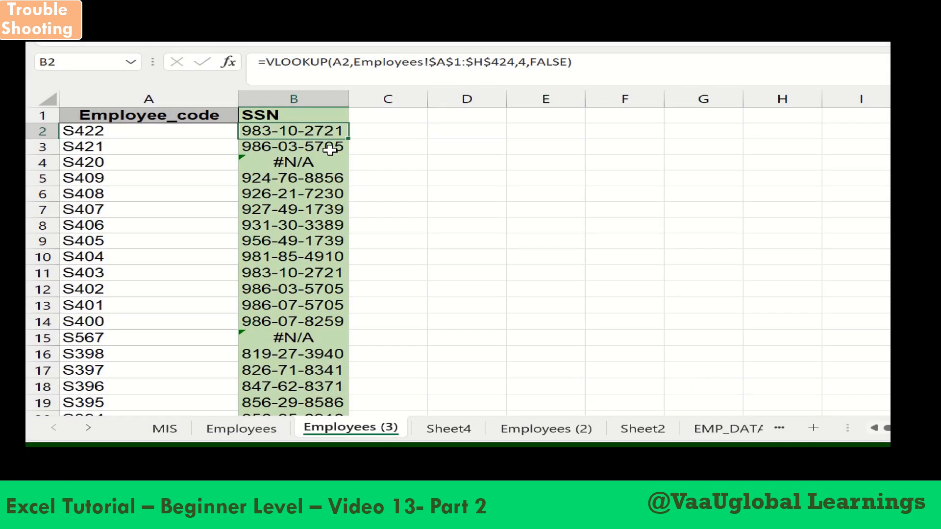
# Step: Examine the $A$1:$H$424 range in the B2 lookup formula of the remaining SSN column
pyautogui.doubleClick(316, 132)
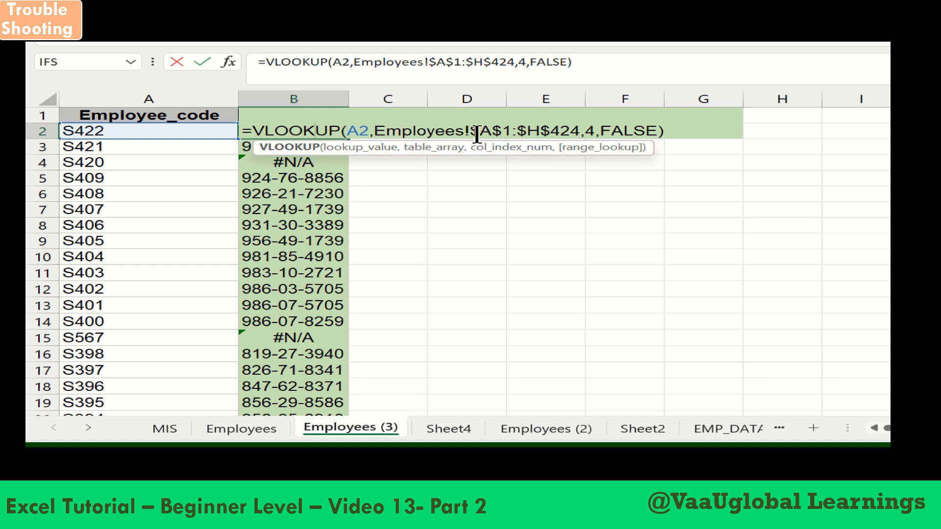
pyautogui.moveTo(477, 134); pyautogui.dragTo(582, 132)
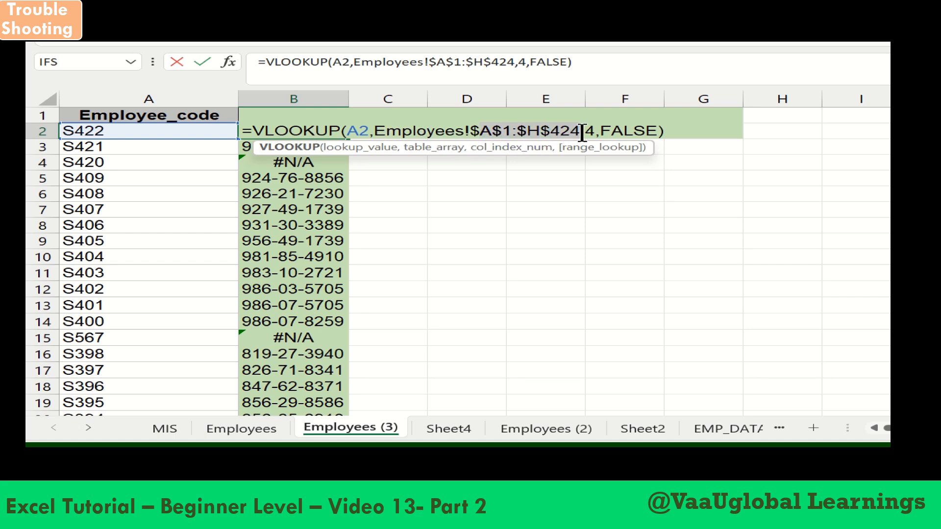
pyautogui.press('Return')
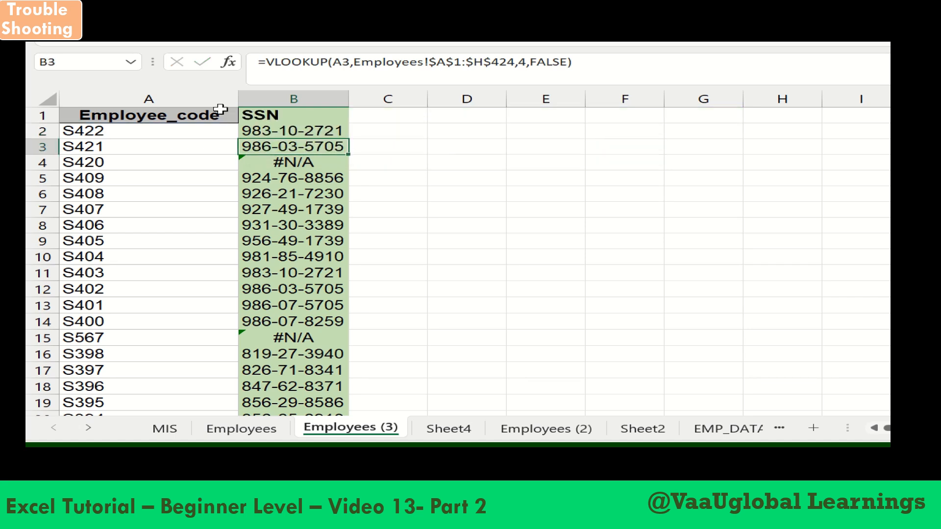
# Step: Inspect the #N/A cell B4, search the Employees sheet for the employee code from A4, and return to Employees (3)
pyautogui.click(274, 165)
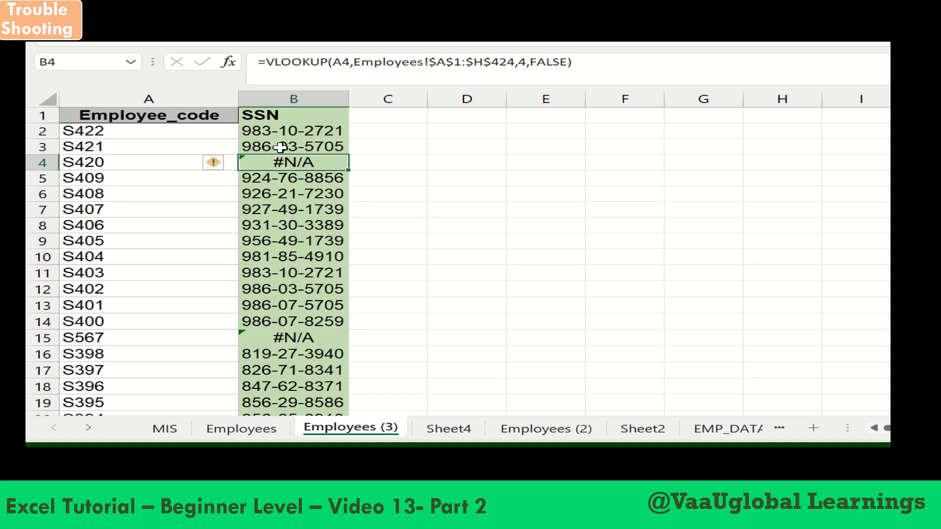
pyautogui.click(92, 160)
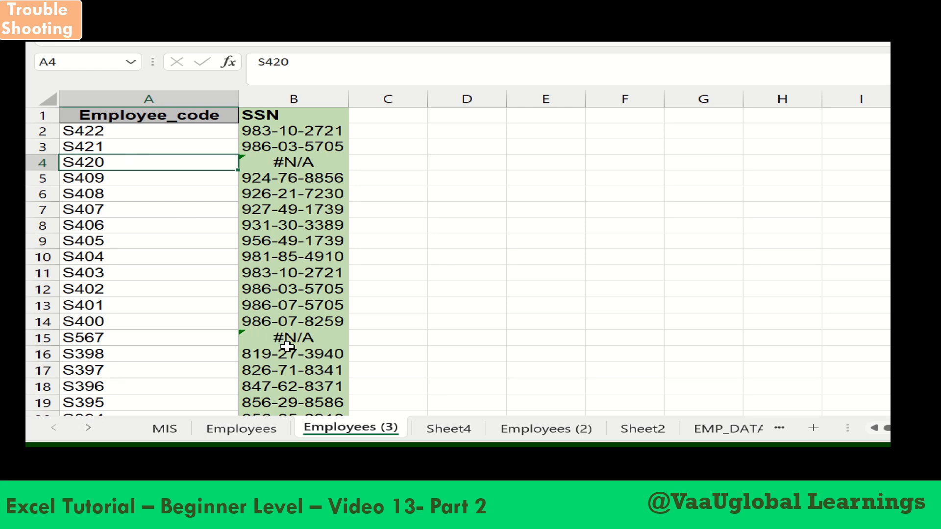
pyautogui.click(239, 429)
pyautogui.click(157, 196)
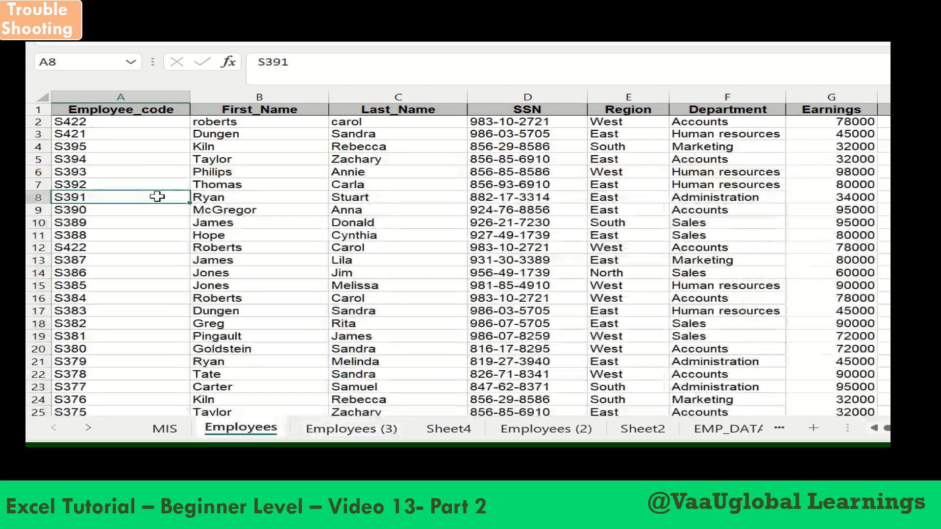
pyautogui.hotkey('ctrl', 'f')
pyautogui.write('S420')
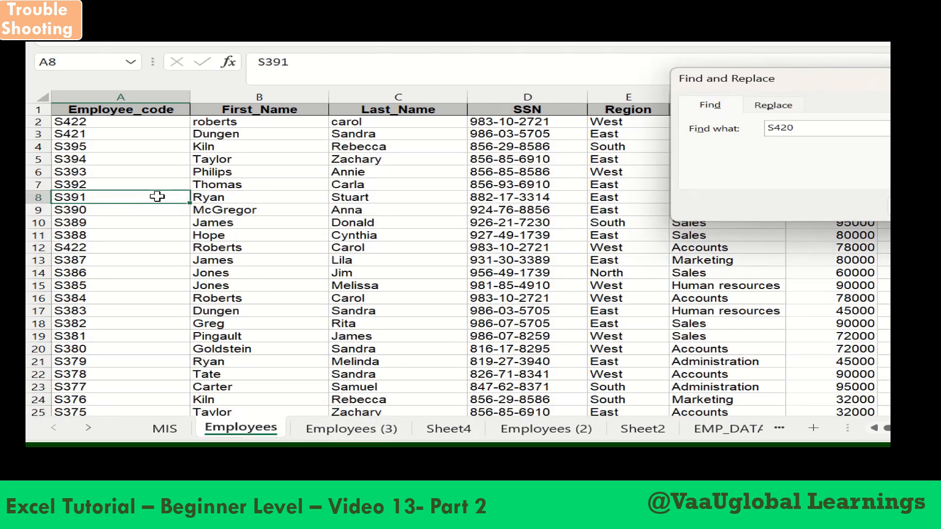
pyautogui.press('Return')
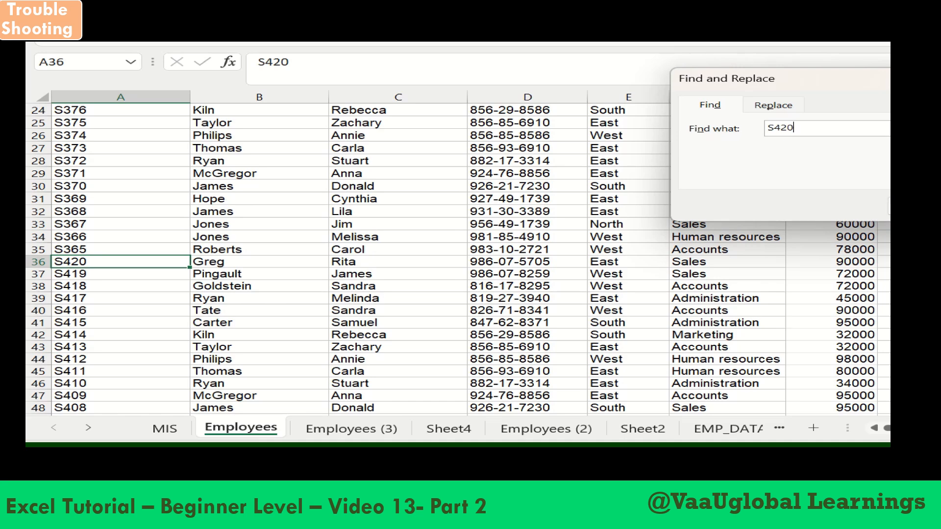
pyautogui.press('Escape')
pyautogui.click(326, 431)
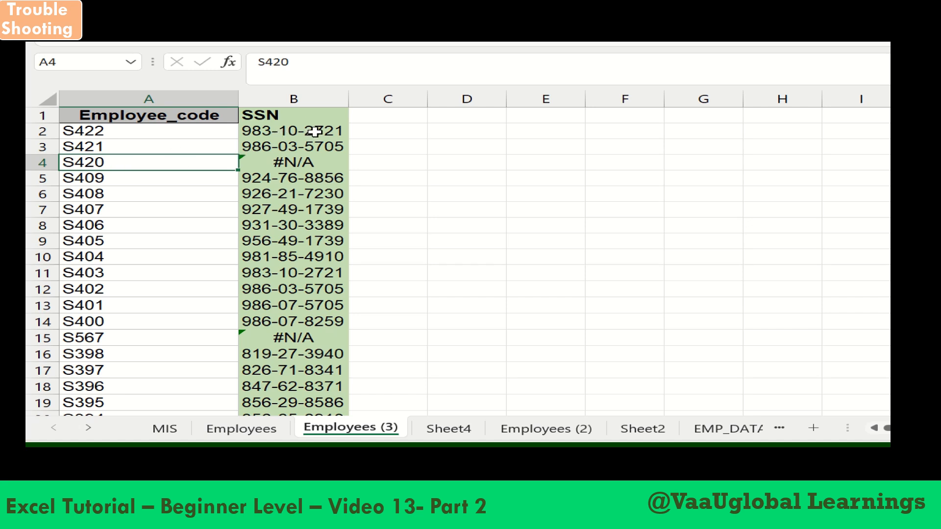
# Step: Enter the word Trim as a note in cell D2 and clear it
pyautogui.click(445, 134)
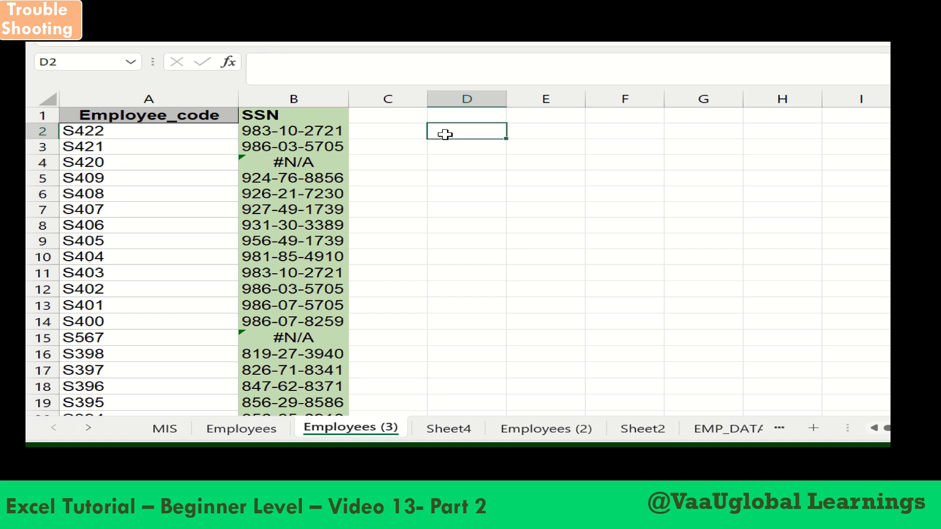
pyautogui.write('Trim')
pyautogui.press('Return')
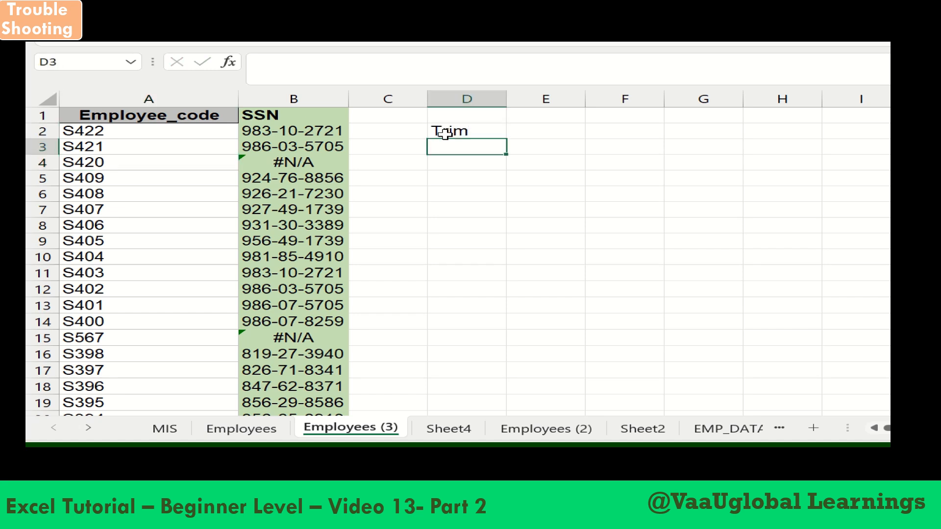
pyautogui.click(447, 132)
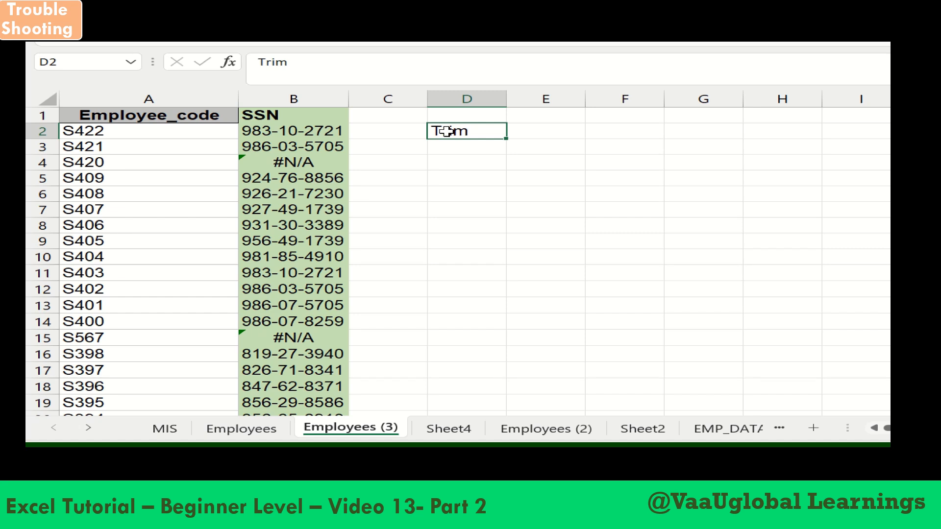
pyautogui.press('Delete')
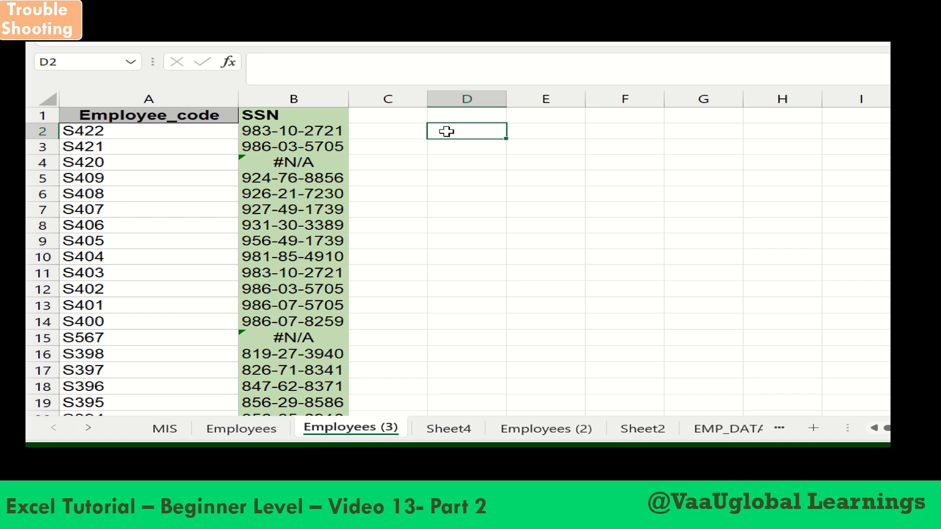
# Step: Wrap the lookup value A2 in TRIM within the B2 VLOOKUP formula on Employees (3)
pyautogui.doubleClick(292, 133)
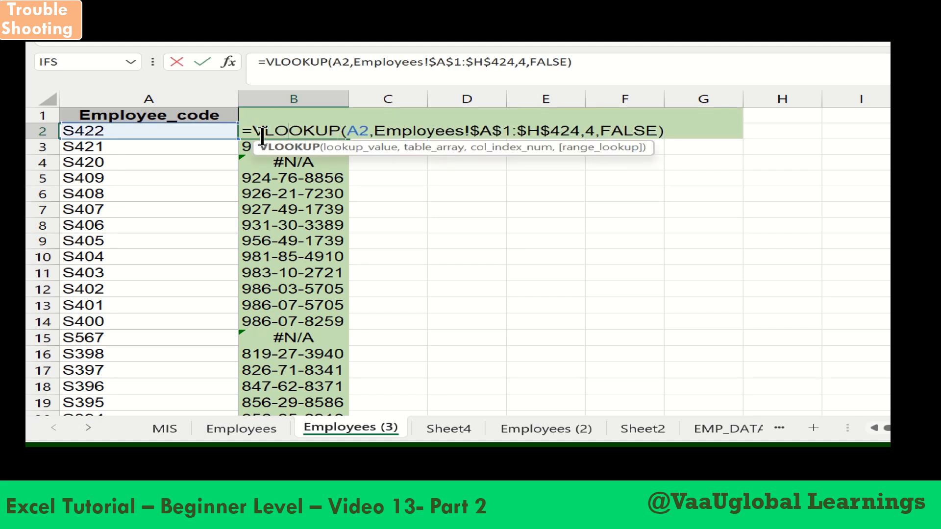
pyautogui.click(349, 130)
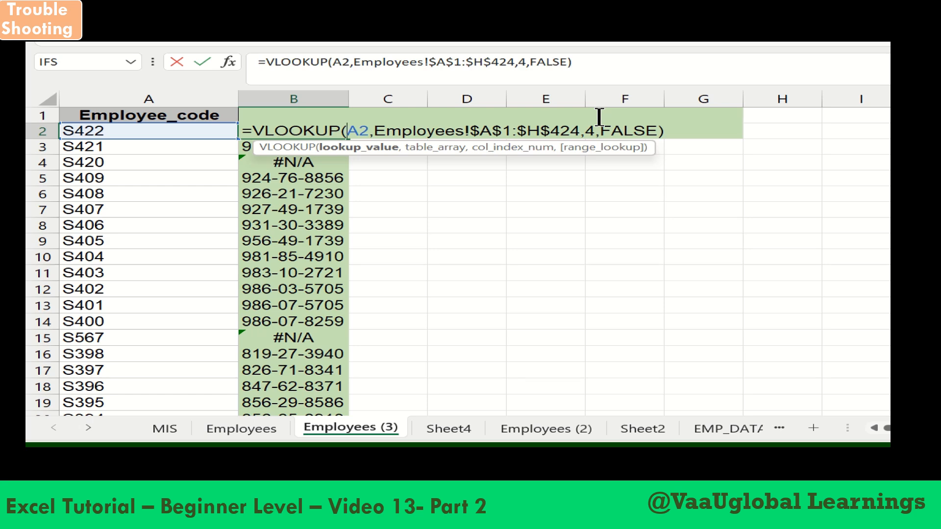
pyautogui.write('trim')
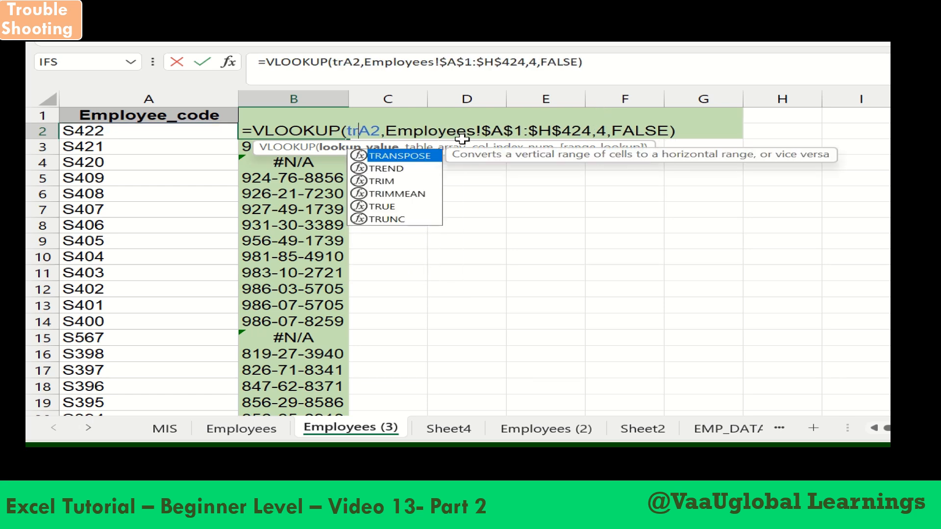
pyautogui.write('(A2')
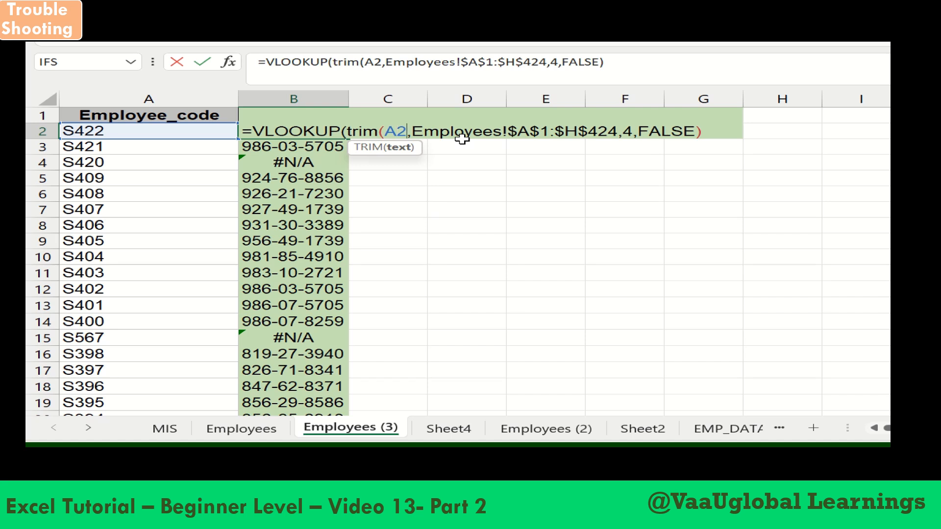
pyautogui.write(')')
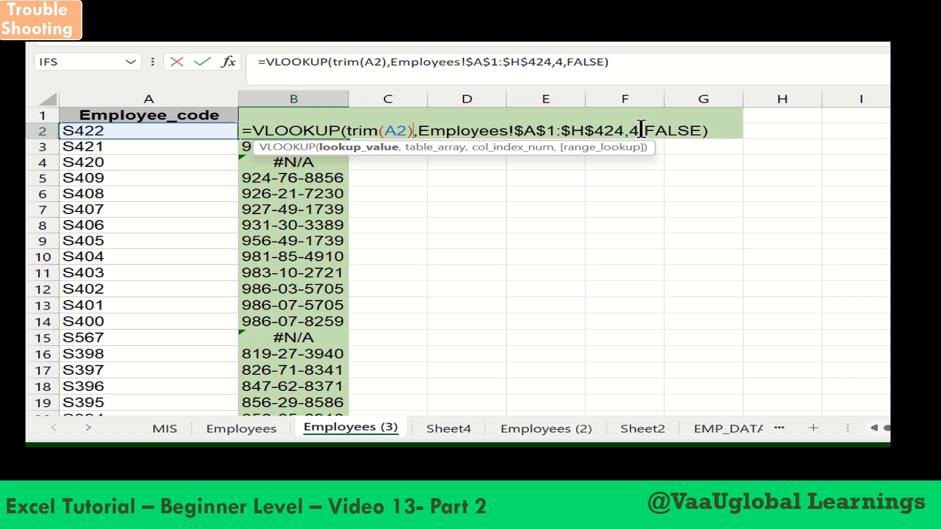
pyautogui.press('Return')
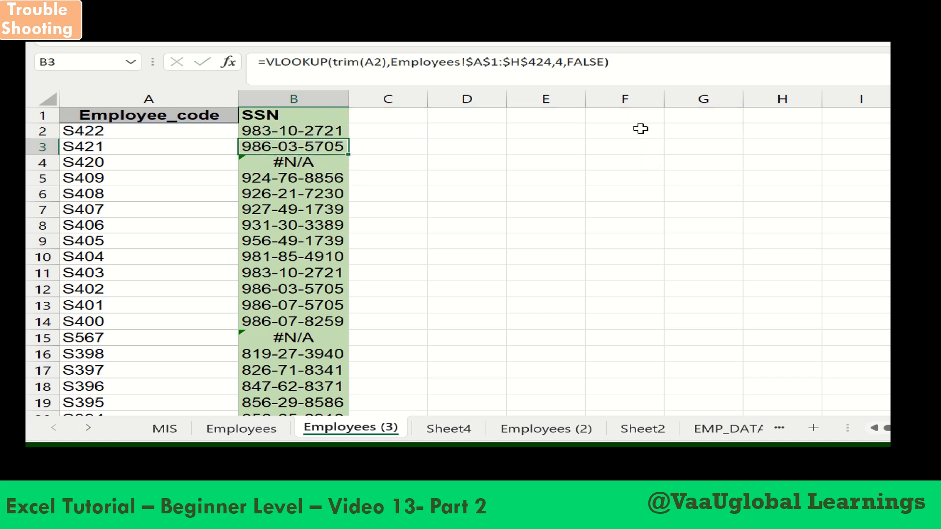
# Step: Fill the TRIM-based lookup from B2 down the SSN column and check the copied formulas and results
pyautogui.click(293, 130)
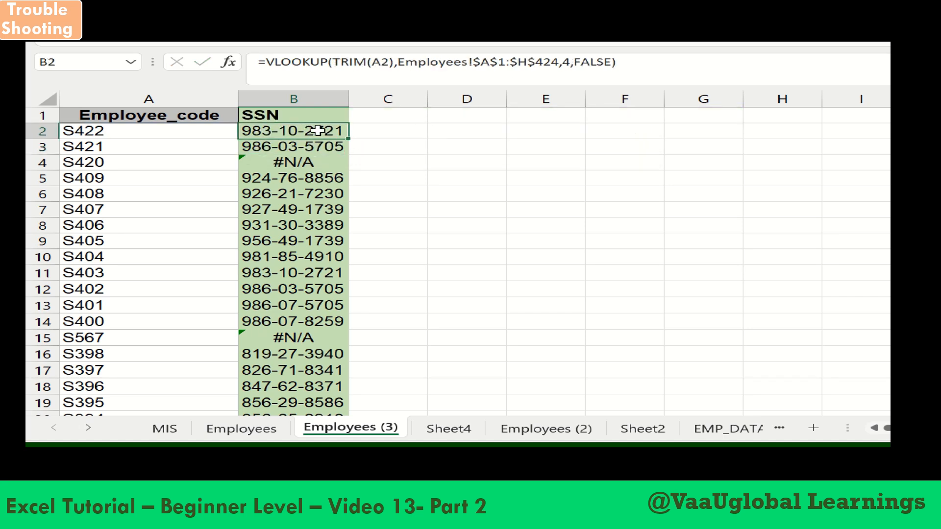
pyautogui.doubleClick(351, 137)
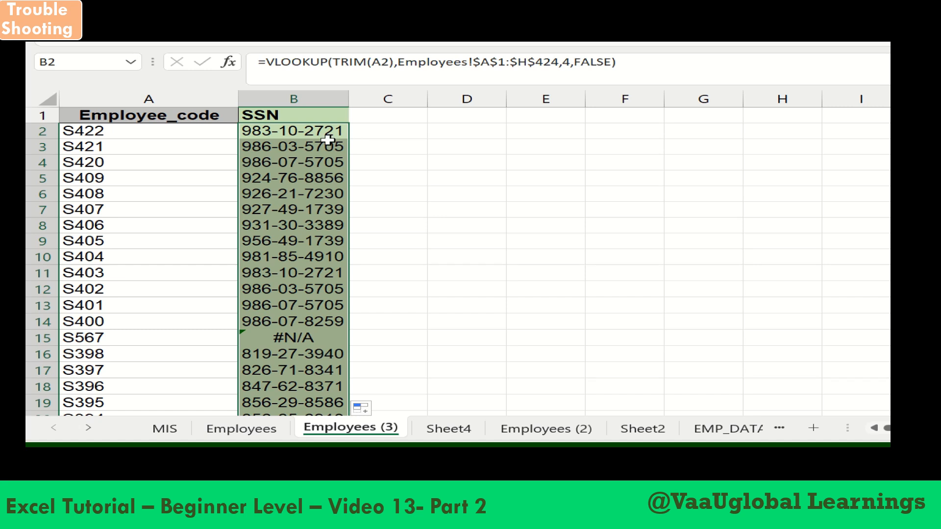
pyautogui.click(292, 148)
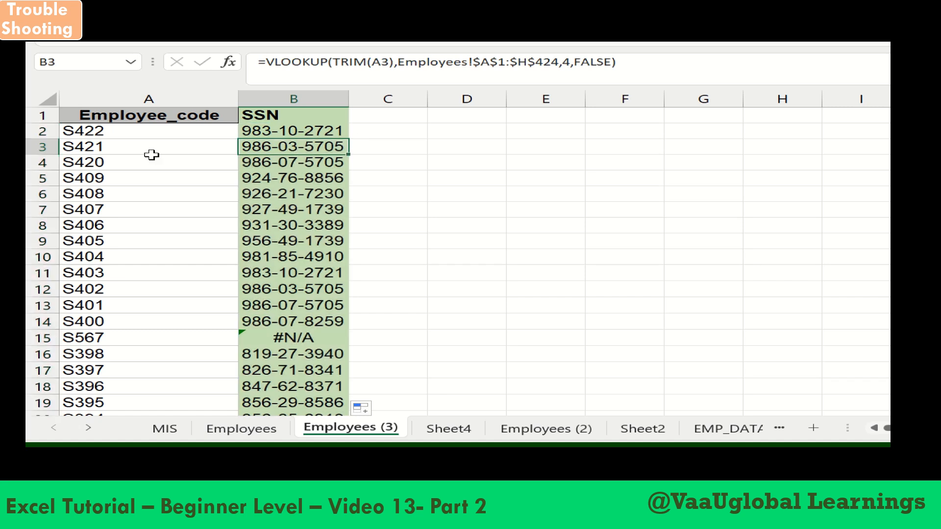
pyautogui.click(271, 160)
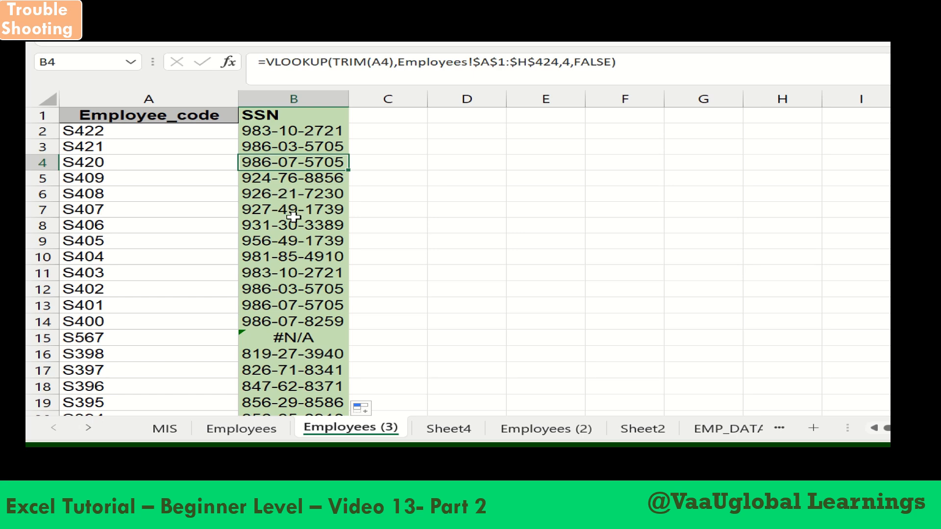
pyautogui.scroll(-2, 304, 272)
pyautogui.scroll(-3, 304, 272)
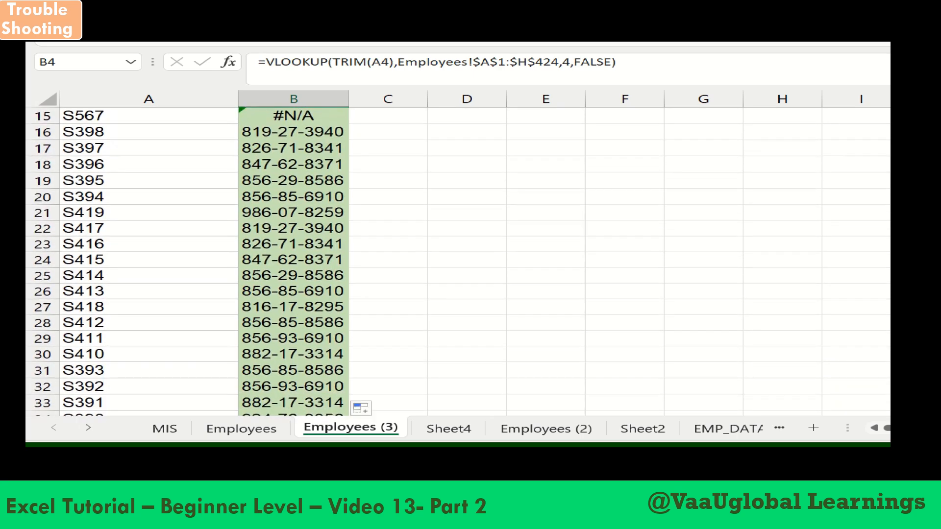
pyautogui.scroll(4, 281, 232)
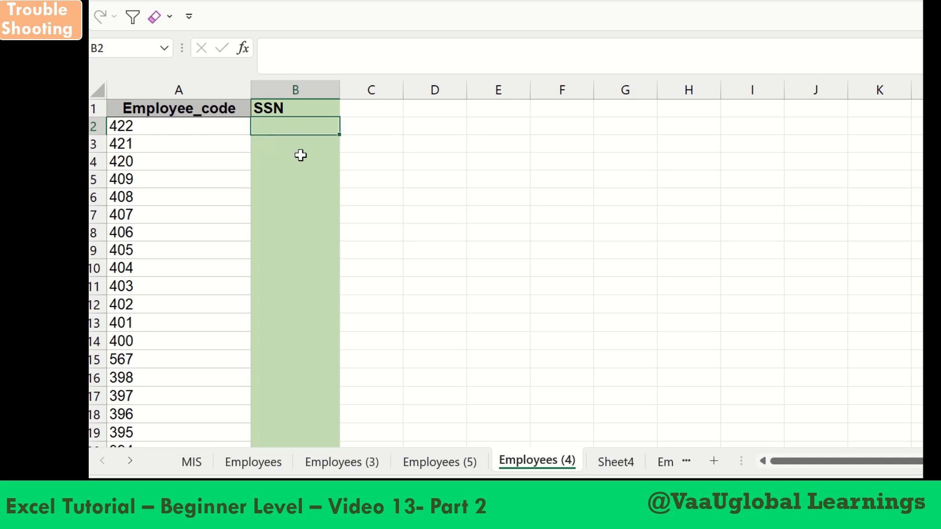
# Step: Examine how the employee codes in A2 to A7 of Employees (4) are stored and aligned
pyautogui.click(122, 128)
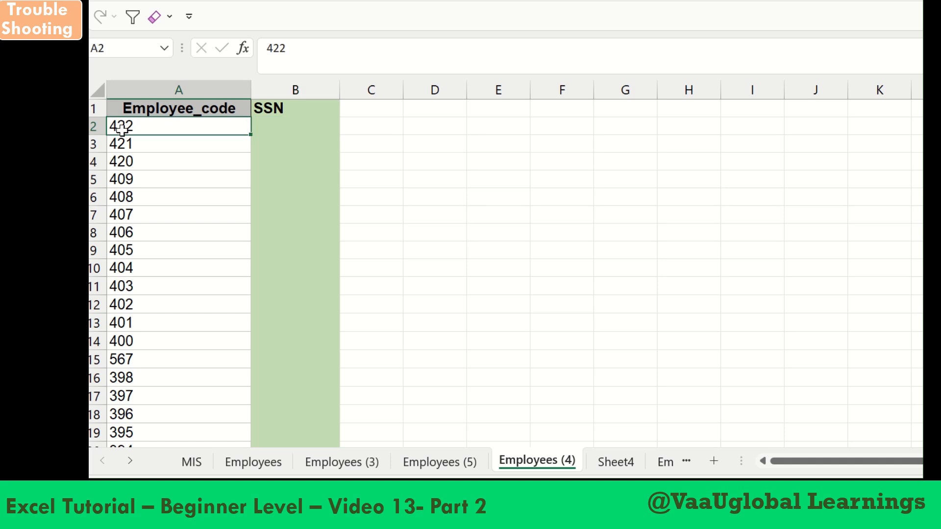
pyautogui.click(126, 143)
pyautogui.click(130, 163)
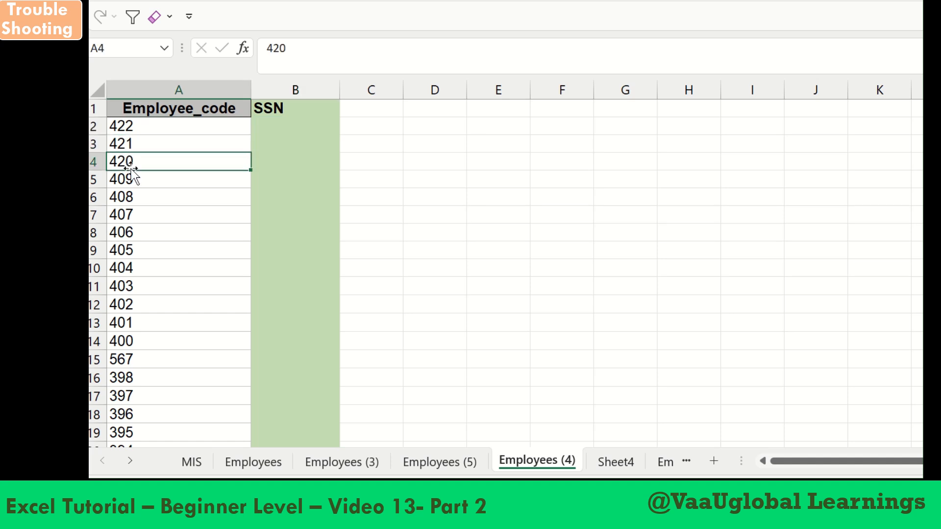
pyautogui.click(127, 182)
pyautogui.click(136, 198)
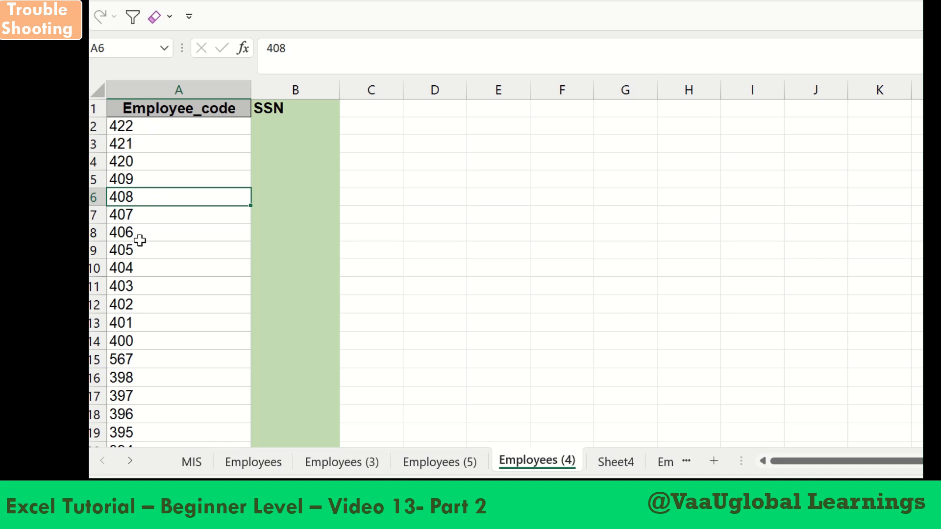
pyautogui.click(142, 126)
pyautogui.click(159, 210)
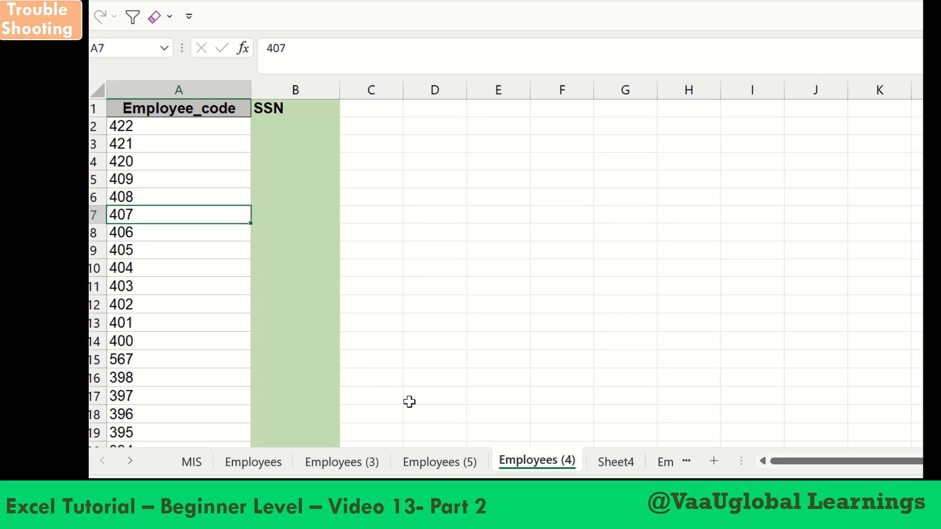
# Step: Compare the format of the first employee codes on Employees (5) with those on Employees (4)
pyautogui.click(460, 465)
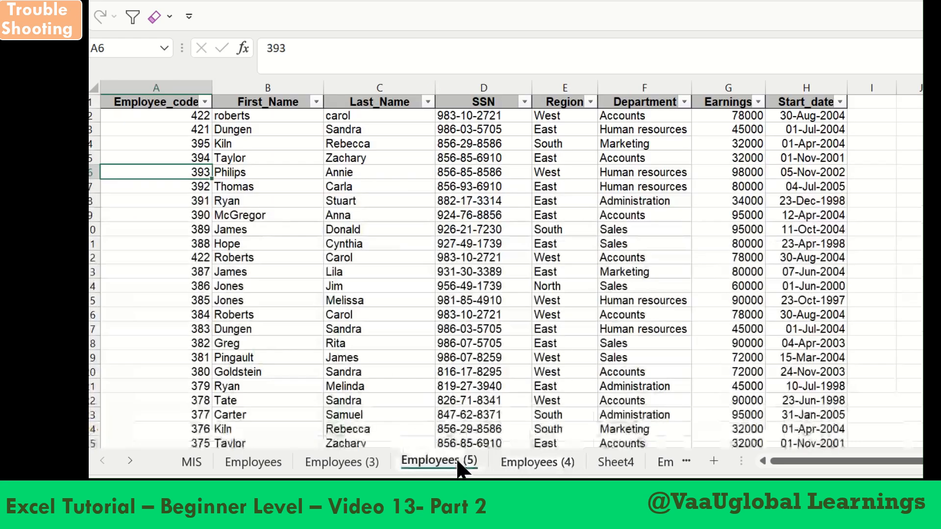
pyautogui.click(191, 118)
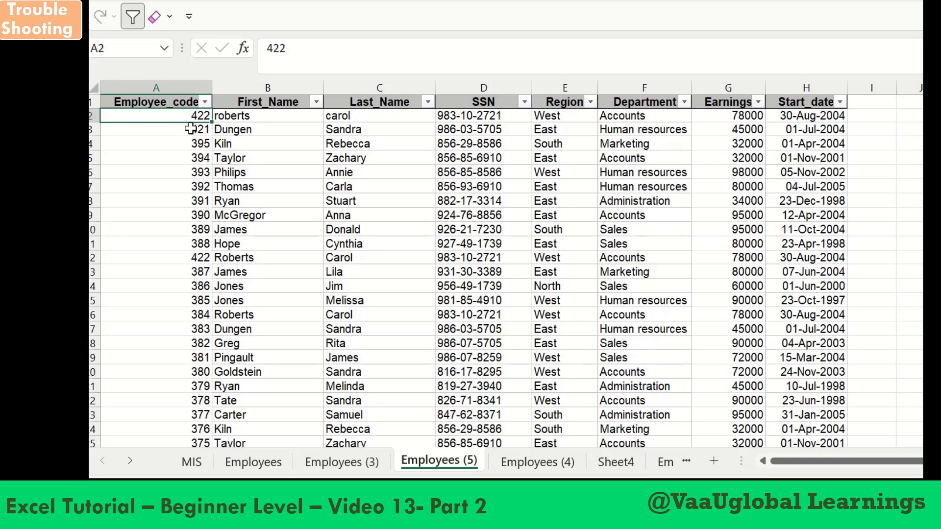
pyautogui.click(193, 130)
pyautogui.click(559, 467)
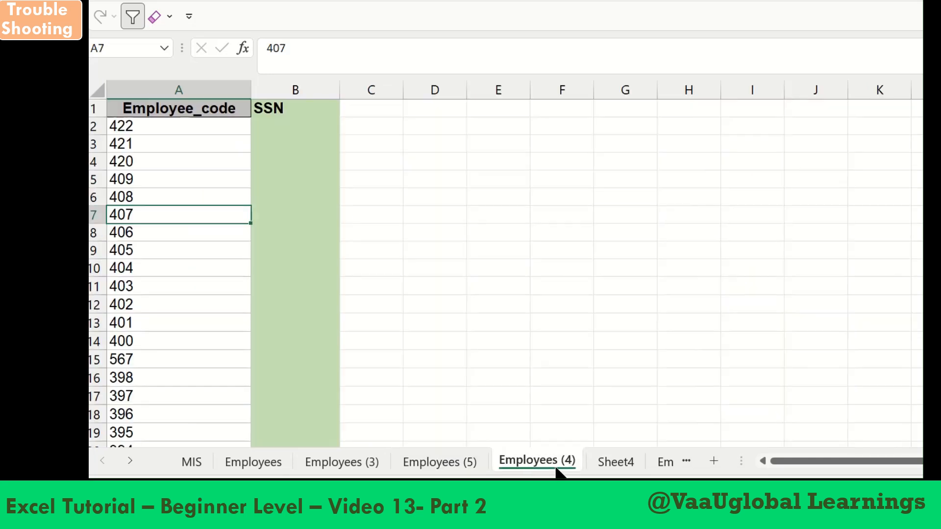
pyautogui.click(164, 146)
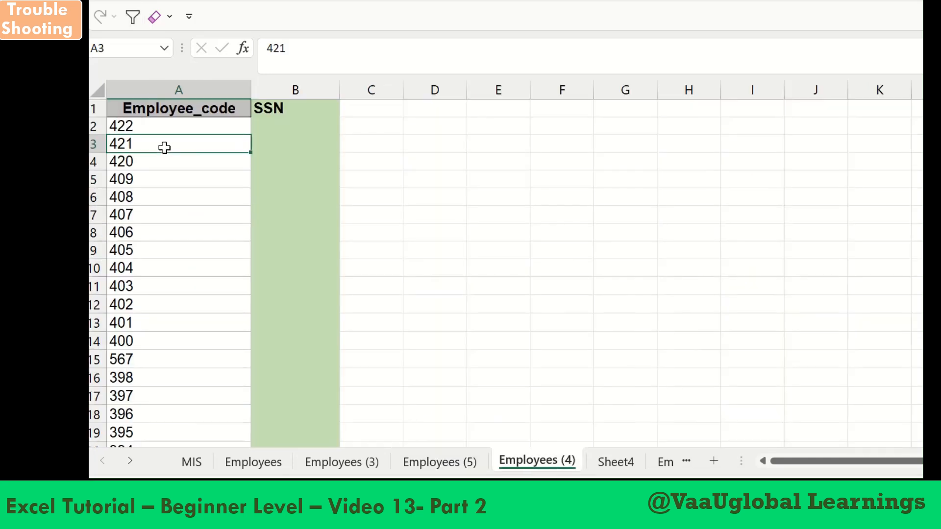
pyautogui.click(202, 123)
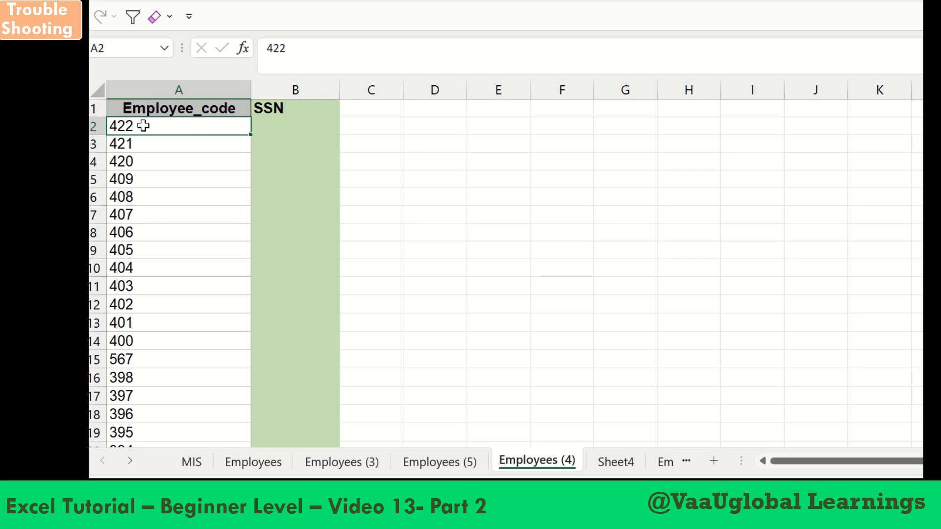
pyautogui.click(473, 463)
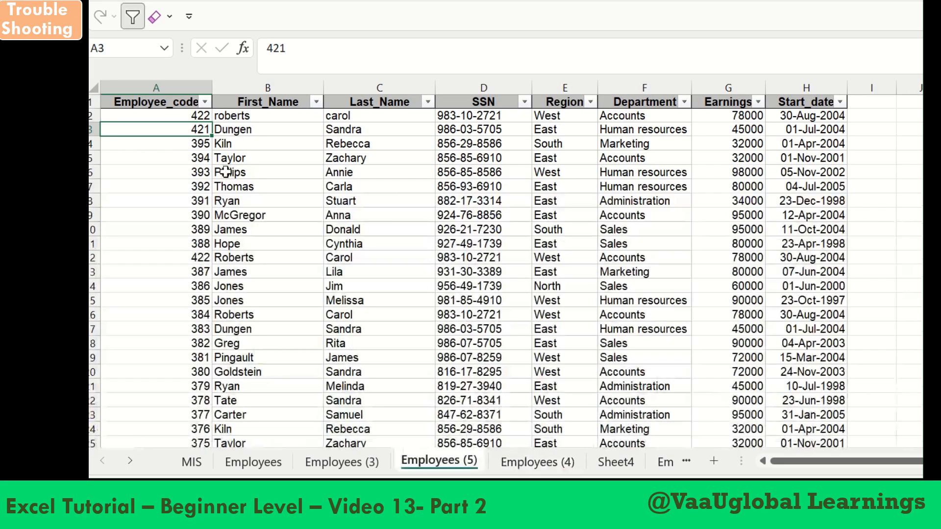
pyautogui.click(537, 465)
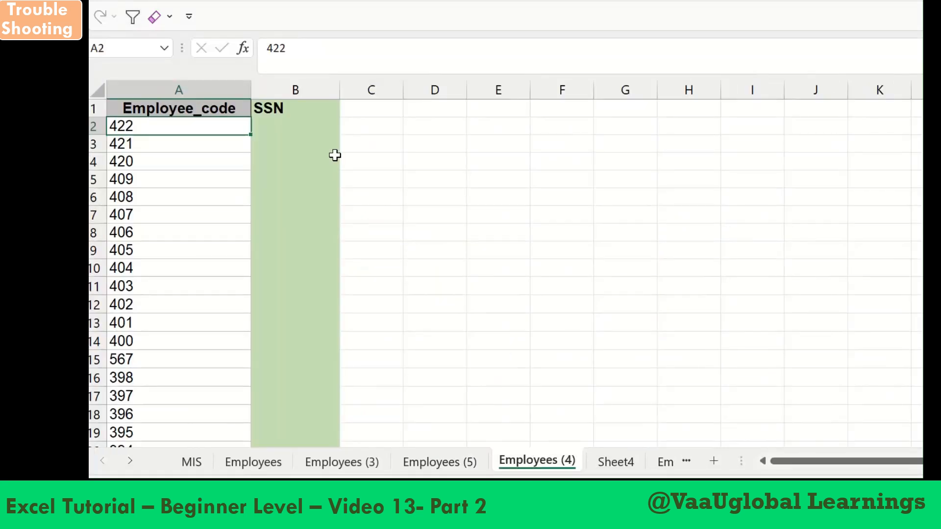
# Step: Begin a VLOOKUP formula in B2 of Employees (4) with A2 as the lookup value
pyautogui.click(312, 127)
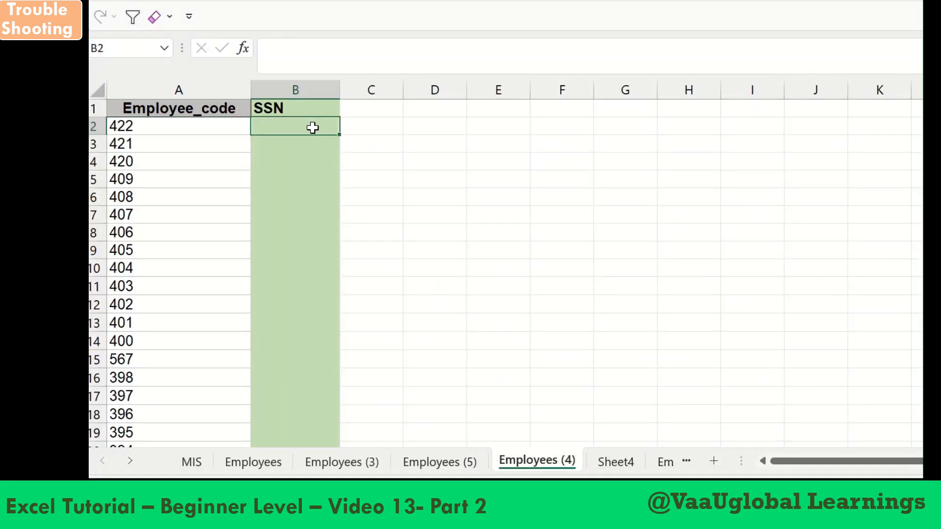
pyautogui.scroll(3, 313, 128)
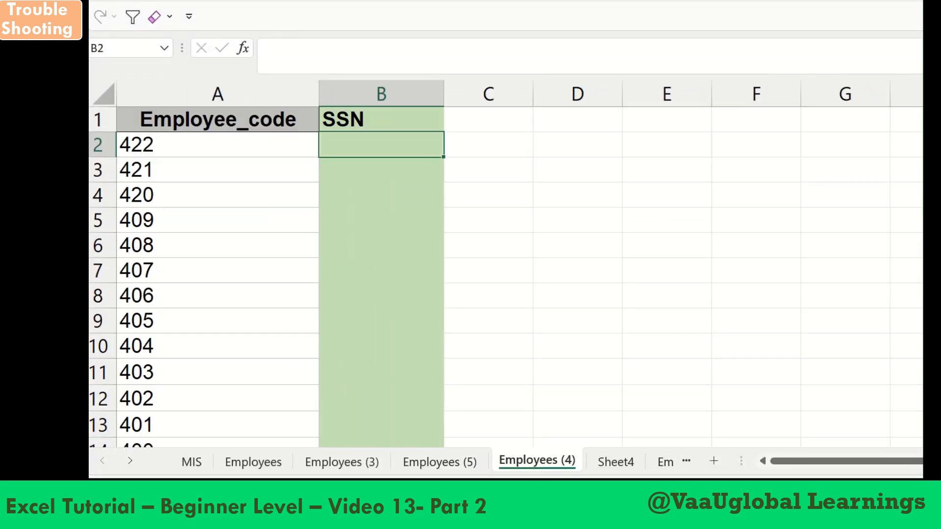
pyautogui.write('=vl')
pyautogui.press('Tab')
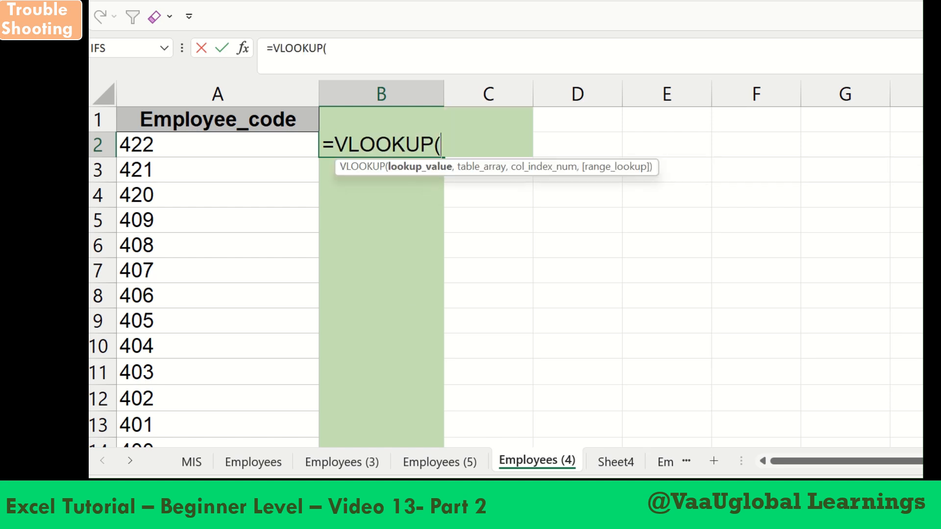
pyautogui.click(316, 154)
pyautogui.write(',')
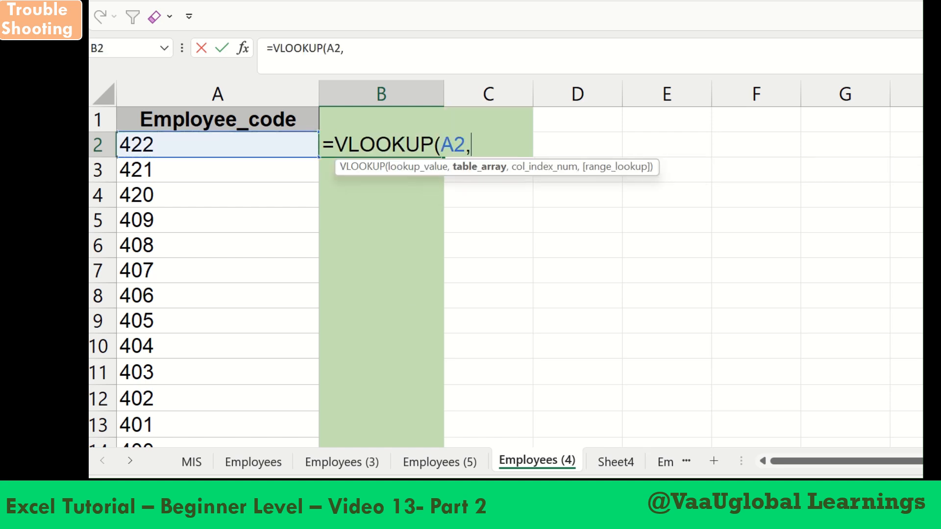
# Step: Complete the B2 lookup with columns A:D of Employees (5) as the table, column index 4 and match type 0
pyautogui.click(441, 463)
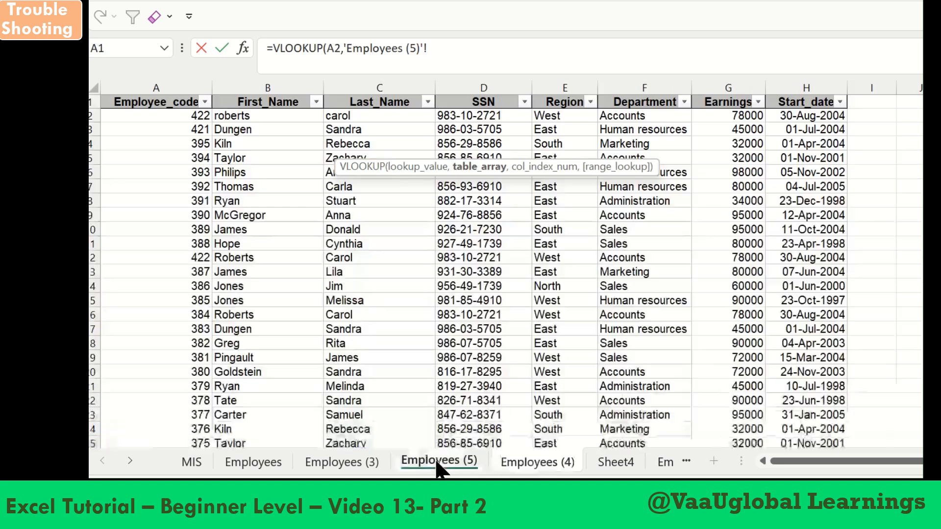
pyautogui.click(161, 87)
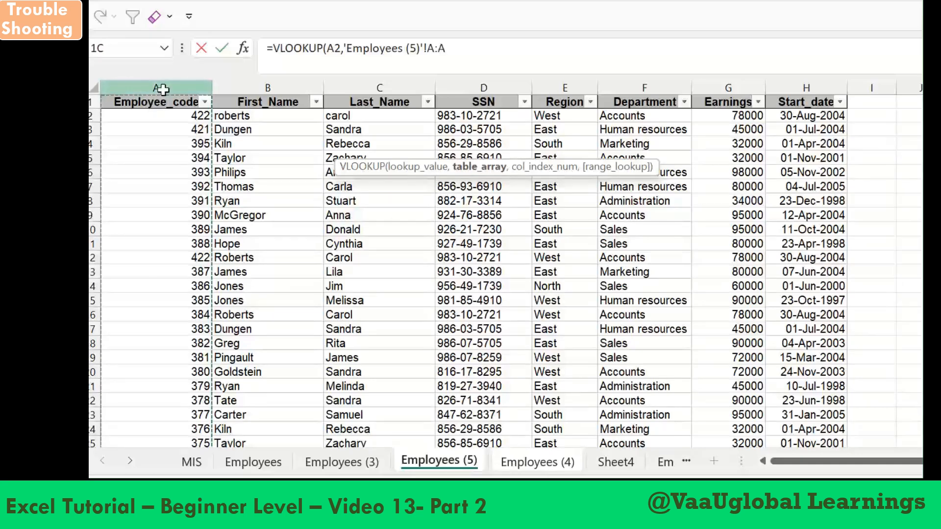
pyautogui.moveTo(163, 87); pyautogui.dragTo(483, 88)
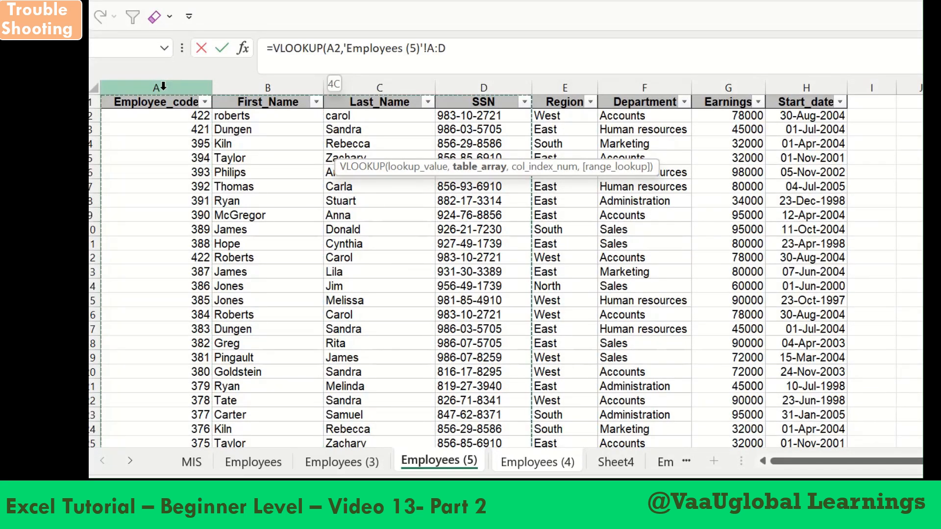
pyautogui.write(',')
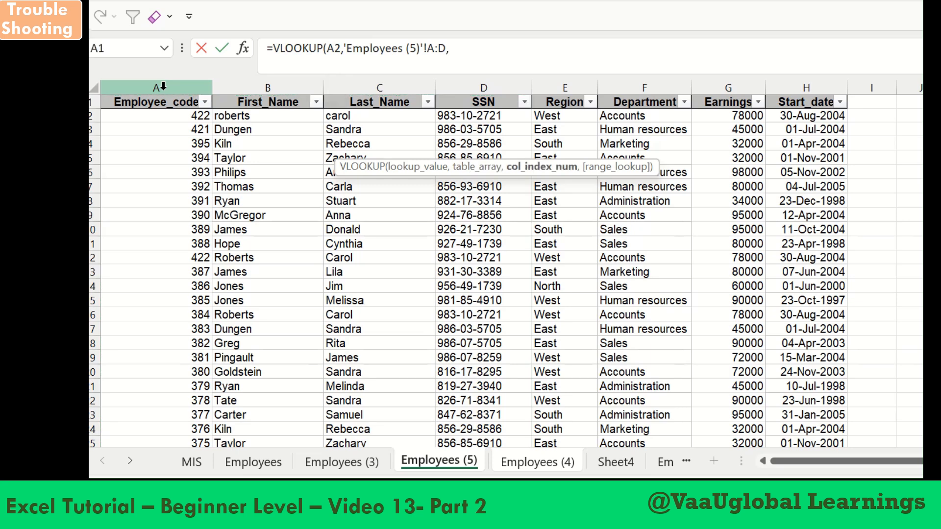
pyautogui.write('4,0')
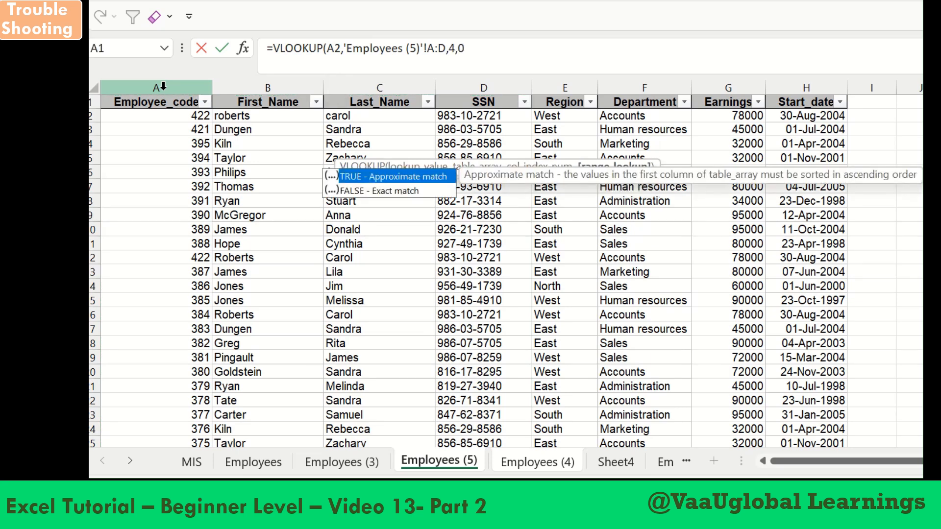
pyautogui.write(')')
pyautogui.press('Return')
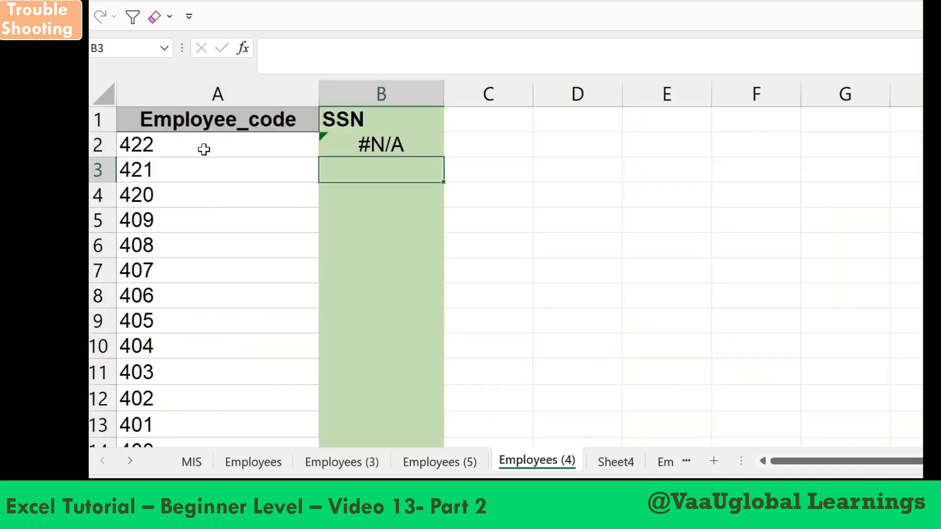
# Step: Compare the B2 lookup and code in A2 of Employees (4) with how the matching codes are stored on Employees (5)
pyautogui.click(377, 143)
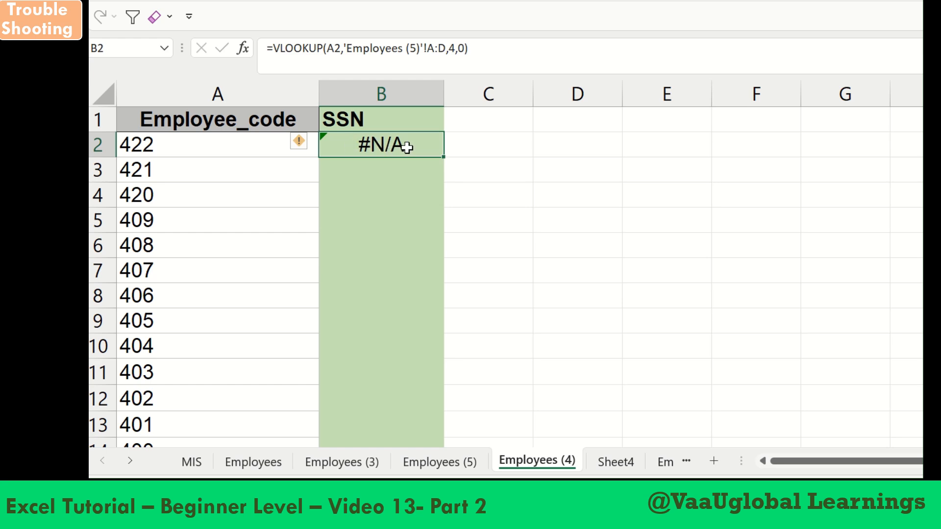
pyautogui.click(205, 152)
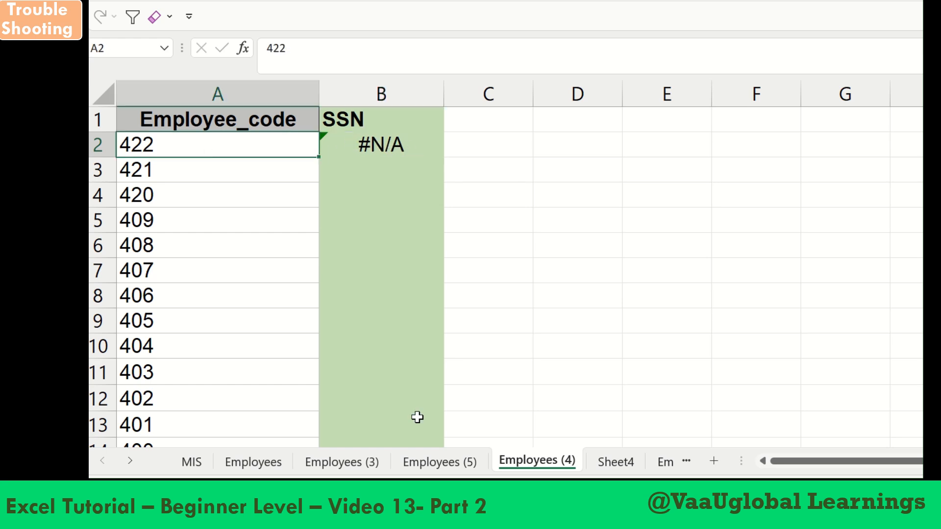
pyautogui.click(440, 462)
pyautogui.click(205, 116)
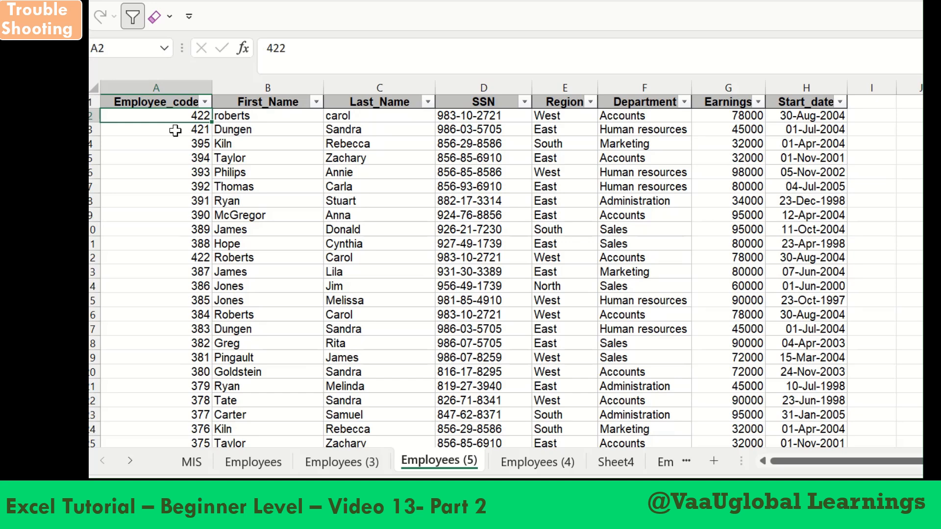
pyautogui.click(508, 462)
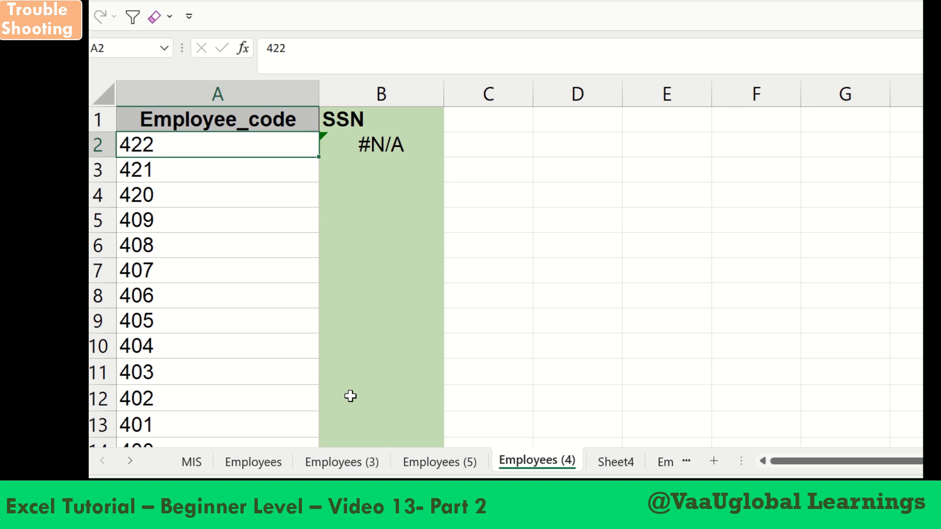
pyautogui.click(427, 462)
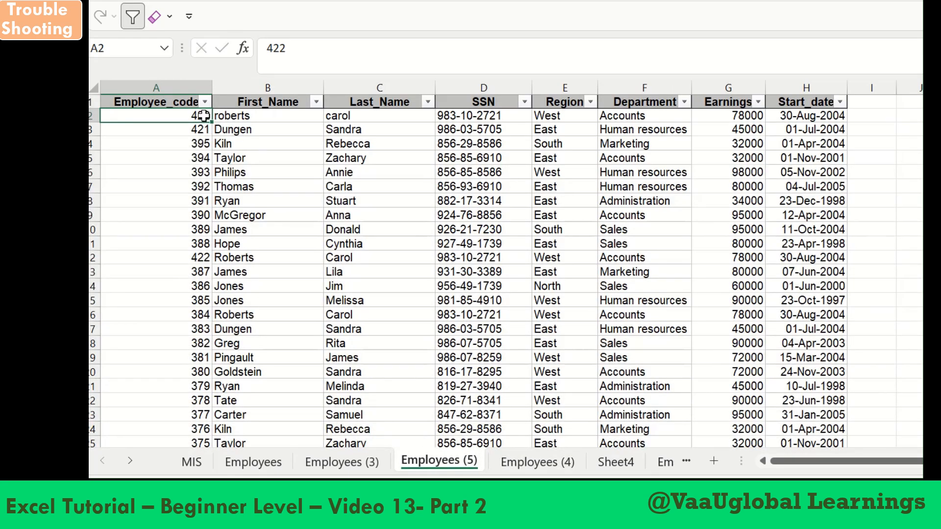
pyautogui.click(521, 463)
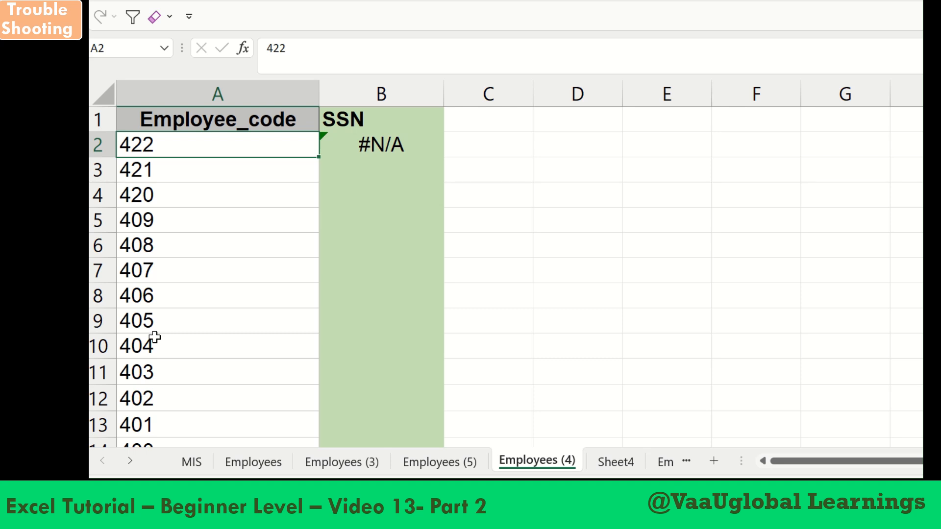
pyautogui.click(398, 146)
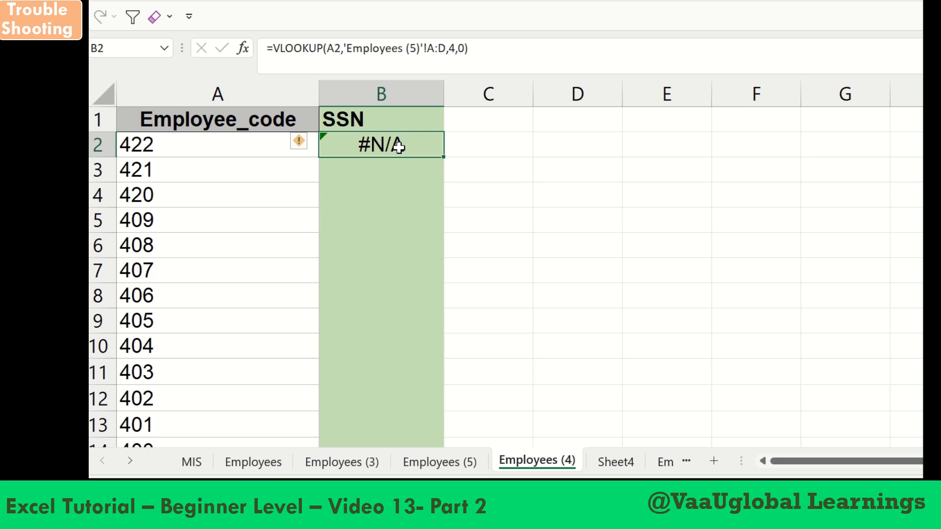
pyautogui.click(456, 466)
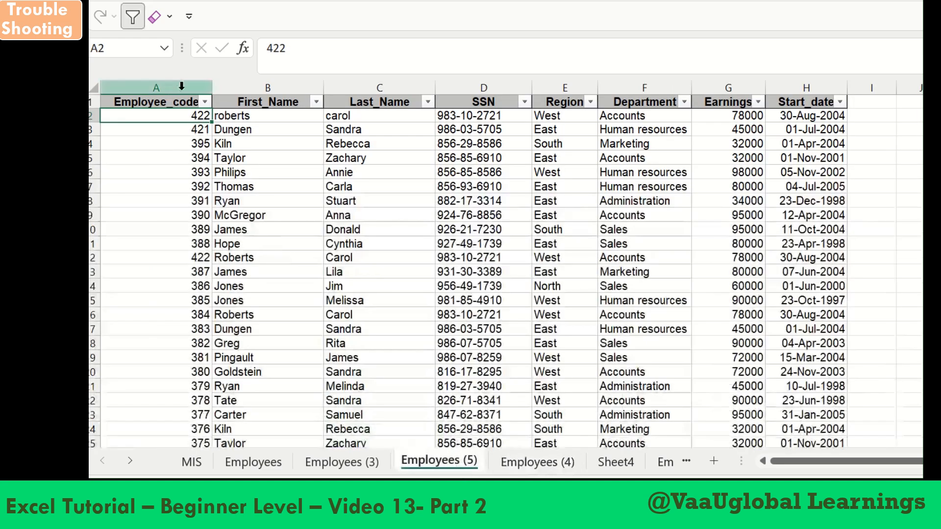
pyautogui.click(196, 129)
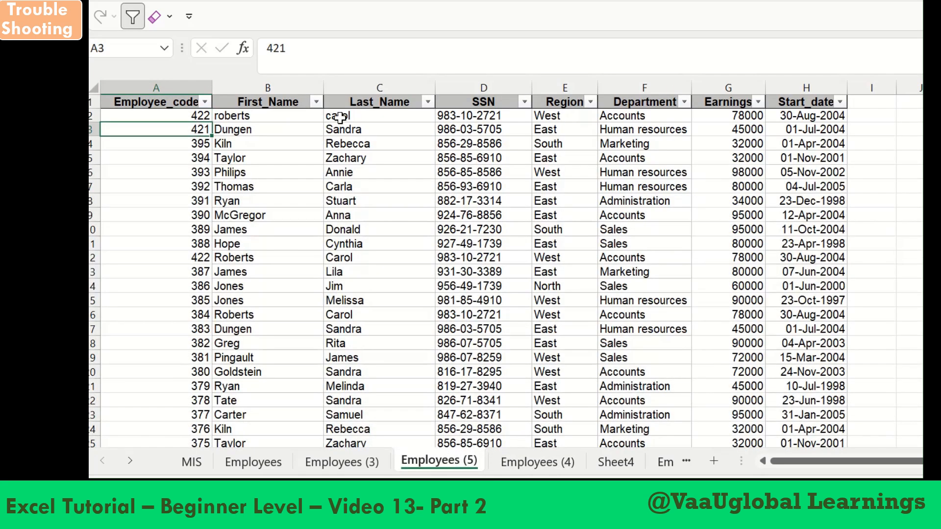
pyautogui.click(522, 471)
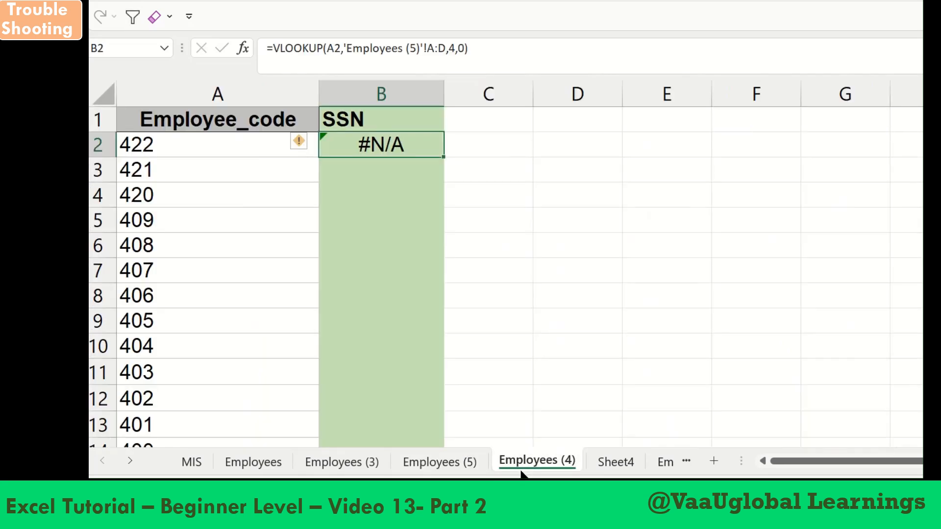
pyautogui.click(145, 146)
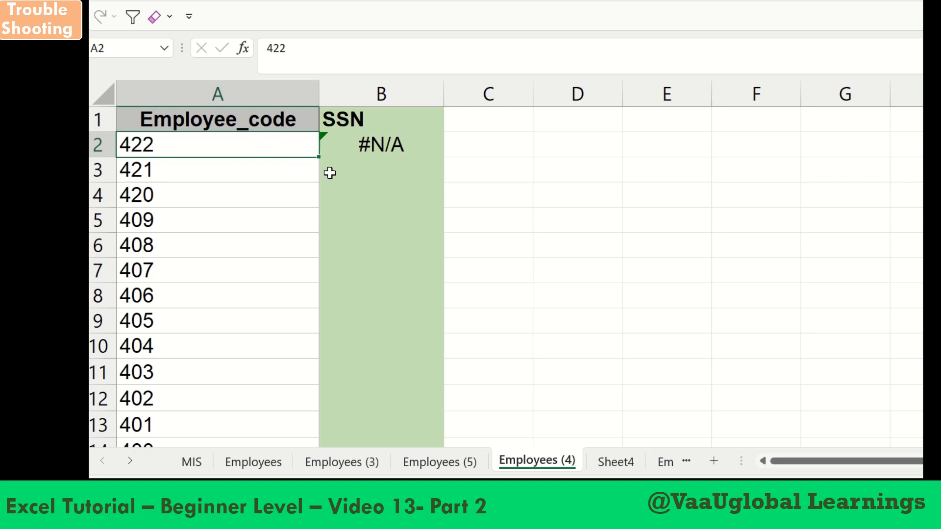
# Step: Convert the text code in A2 to a number in C2 of Employees (4) with =VALUE(A2)
pyautogui.click(492, 152)
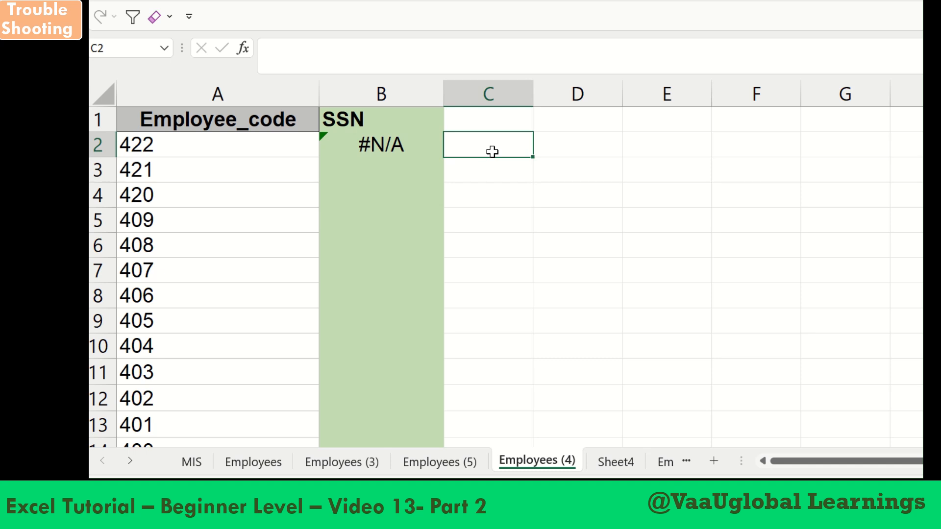
pyautogui.write('=value')
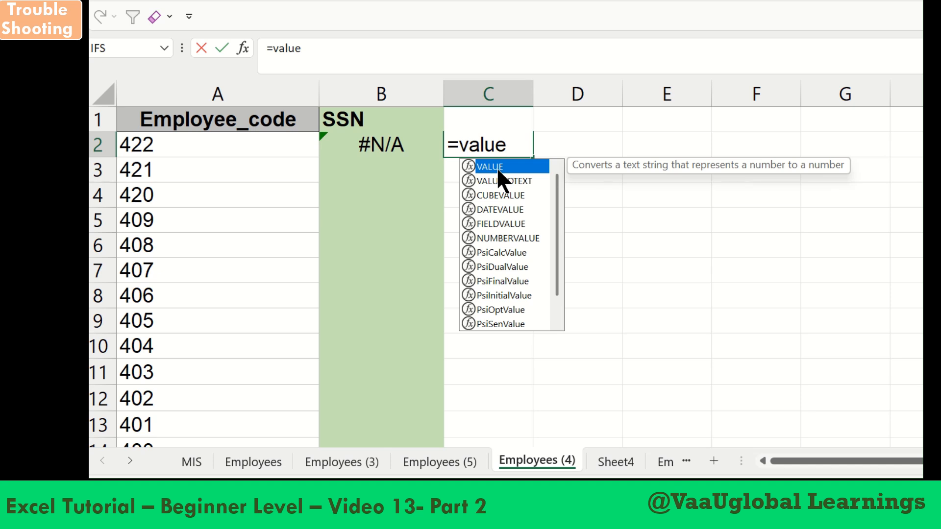
pyautogui.write('(')
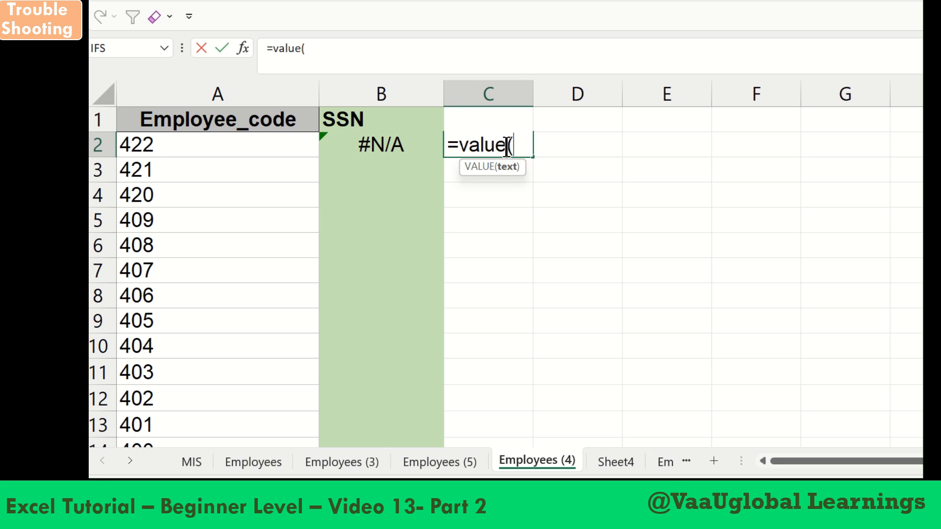
pyautogui.click(171, 148)
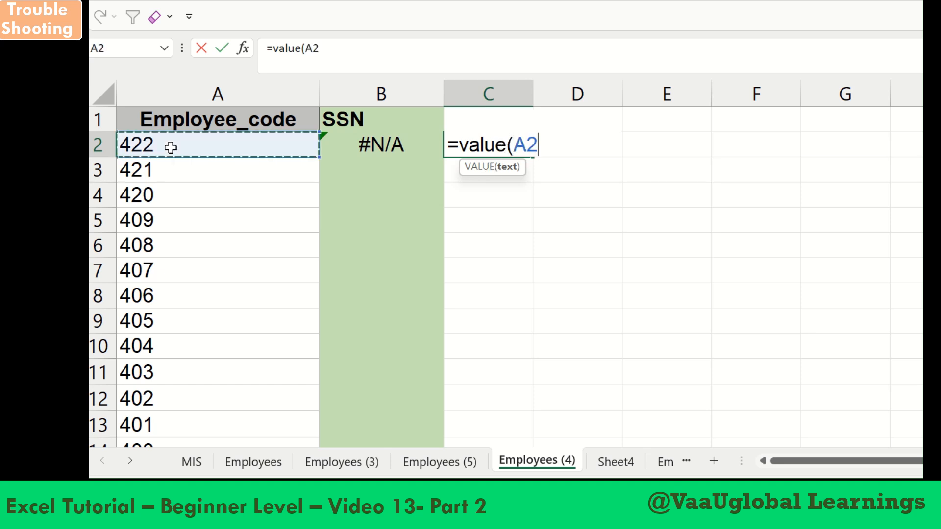
pyautogui.write(')')
pyautogui.press('Return')
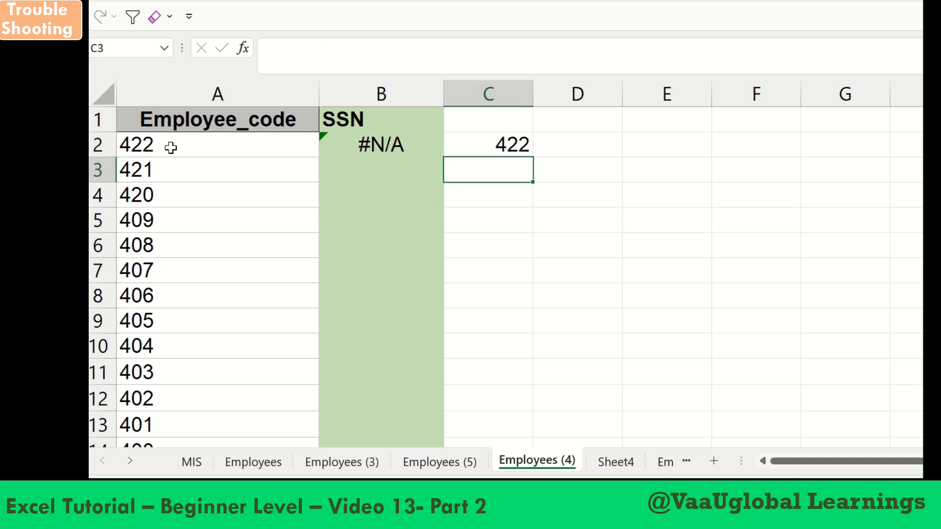
# Step: Change the lookup value of the VLOOKUP in B2 to C2 and review the formula
pyautogui.click(407, 145)
pyautogui.doubleClick(407, 146)
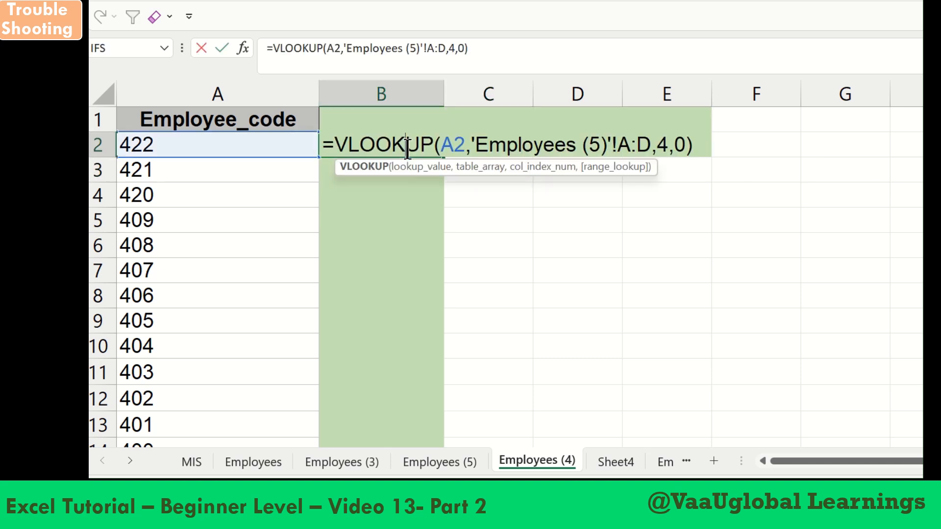
pyautogui.doubleClick(456, 145)
pyautogui.write('c')
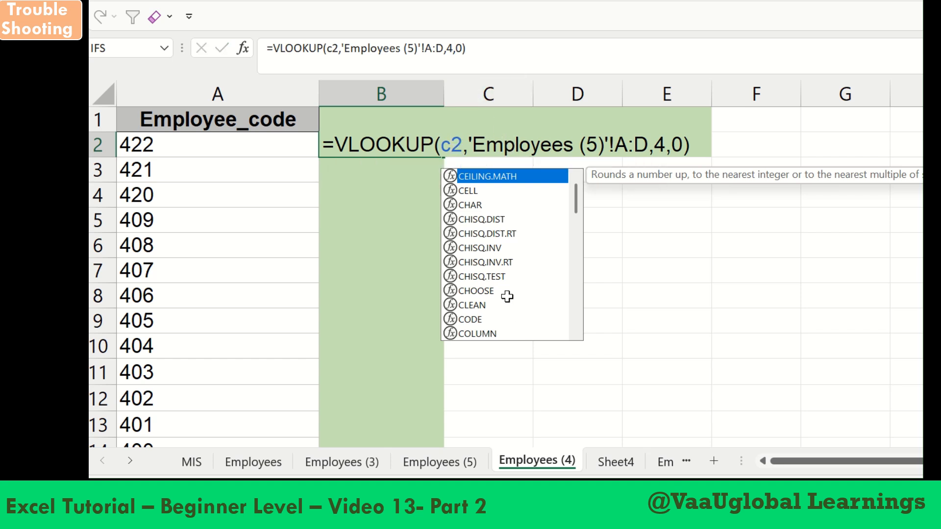
pyautogui.press('Return')
pyautogui.click(403, 144)
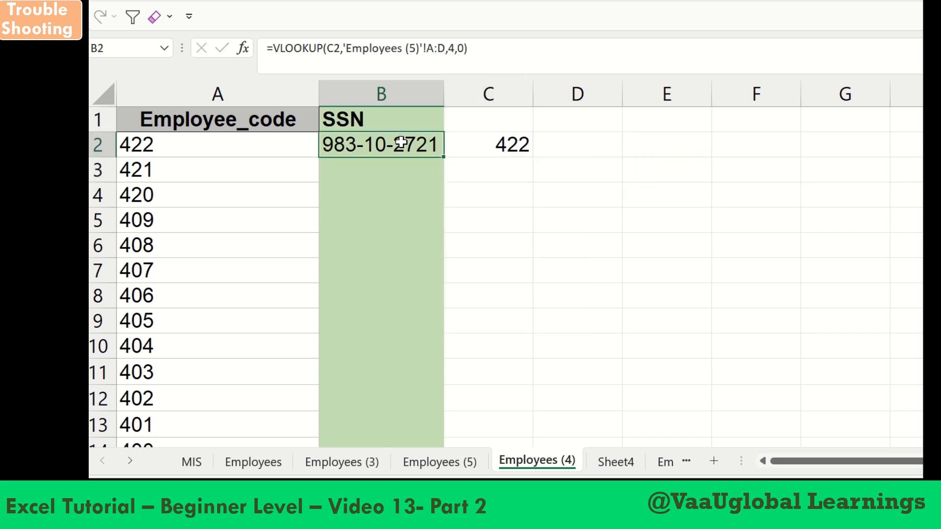
# Step: Compare the converted code in C2 with A2 on Employees (5), and enter the heading Value in C1 of Employees (4)
pyautogui.click(498, 146)
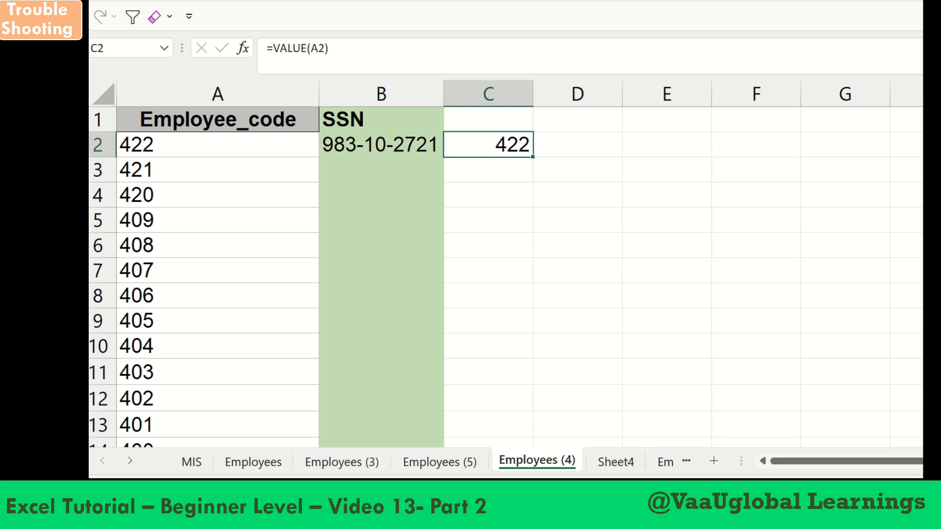
pyautogui.click(431, 463)
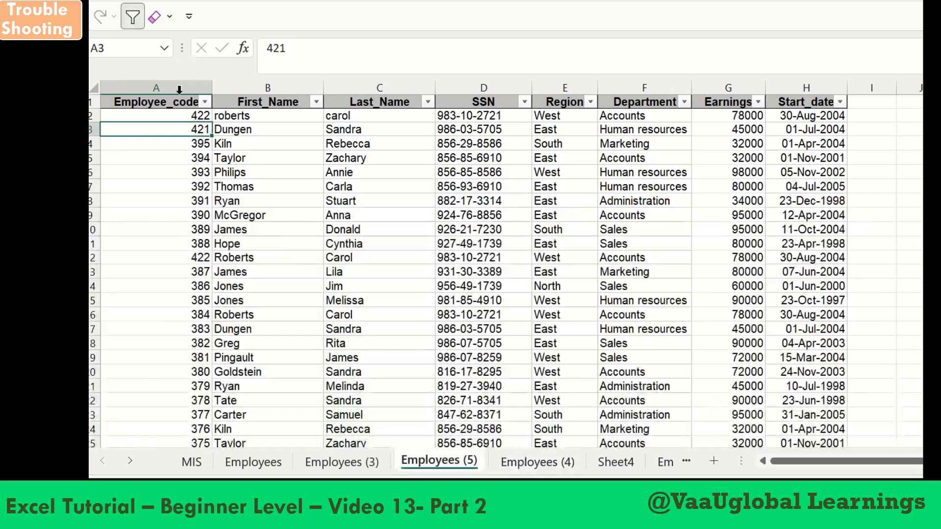
pyautogui.click(189, 118)
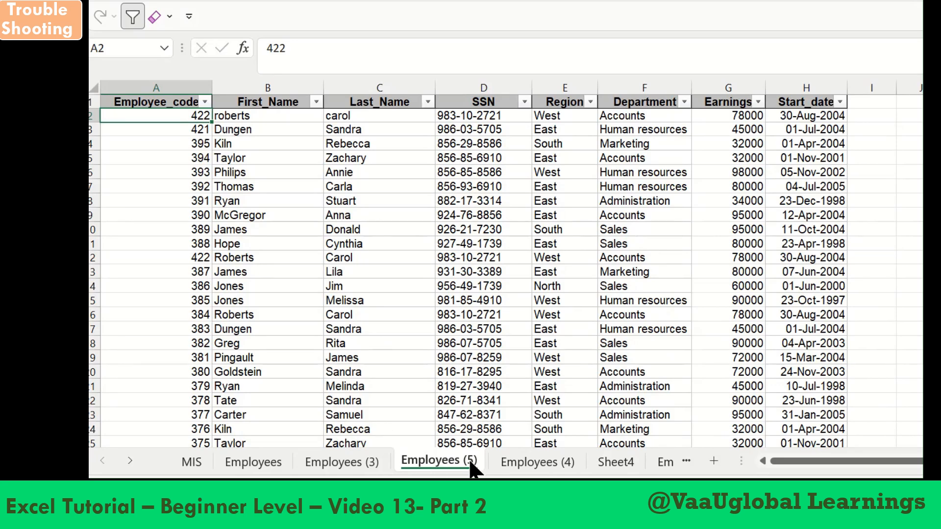
pyautogui.click(534, 466)
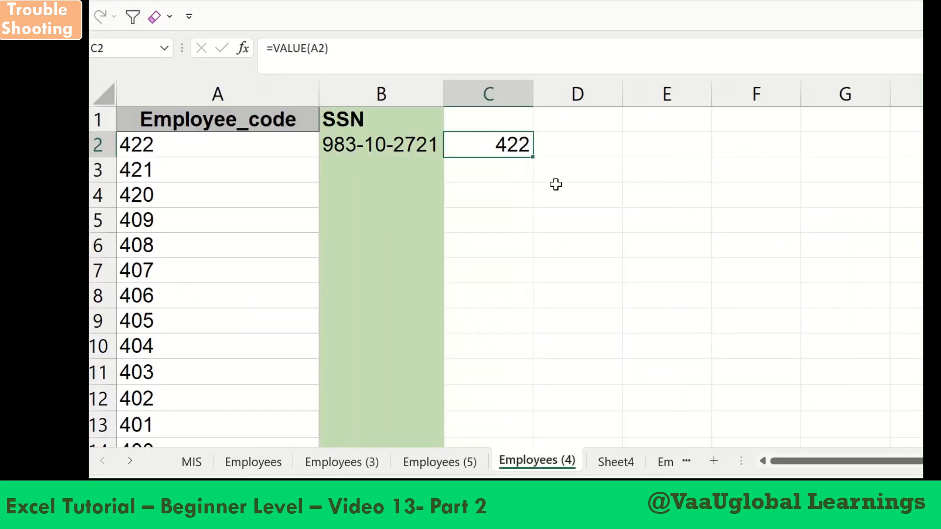
pyautogui.click(512, 117)
pyautogui.write('Value')
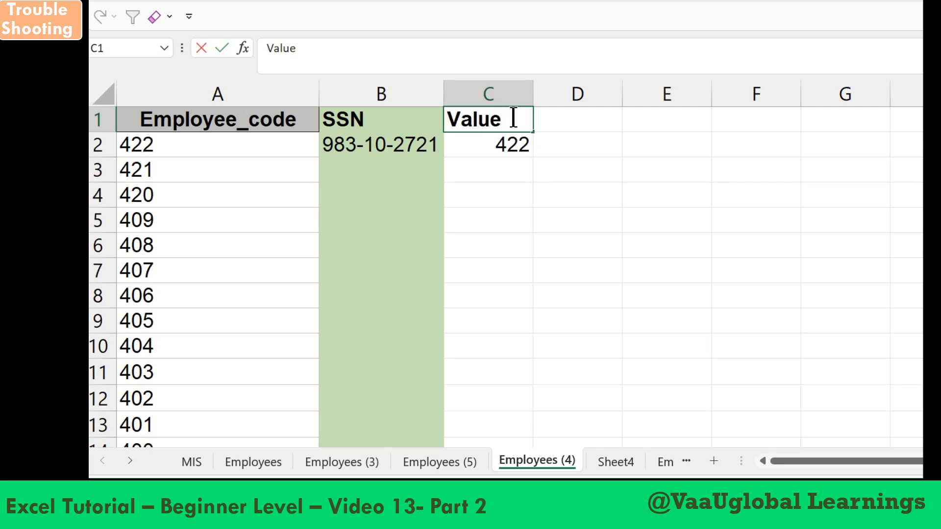
pyautogui.press('Return')
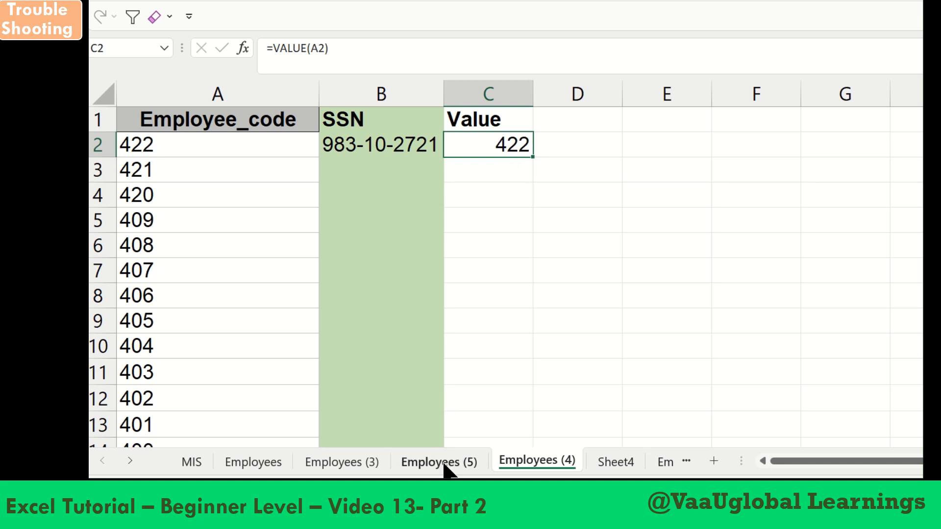
# Step: Recheck the A2 codes on both sheets and insert a blank column before First_Name on Employees (5)
pyautogui.click(160, 149)
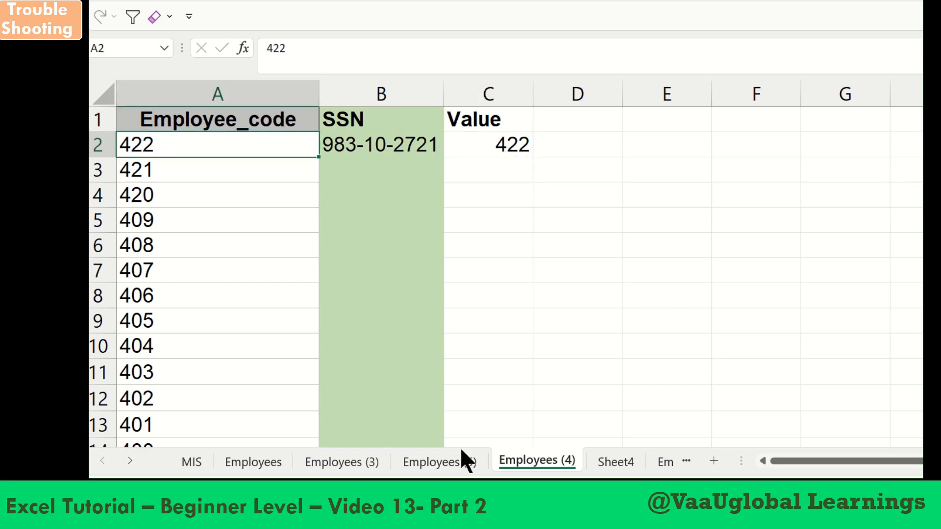
pyautogui.click(458, 463)
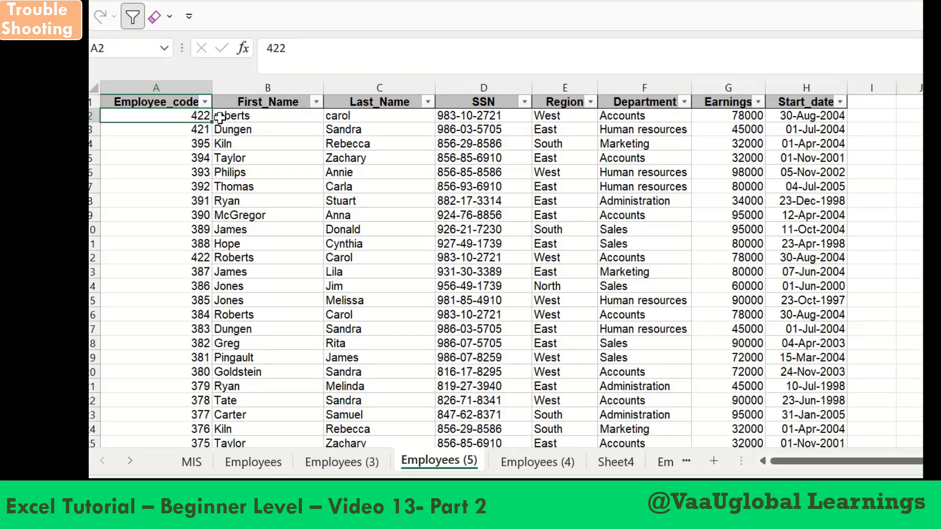
pyautogui.click(529, 468)
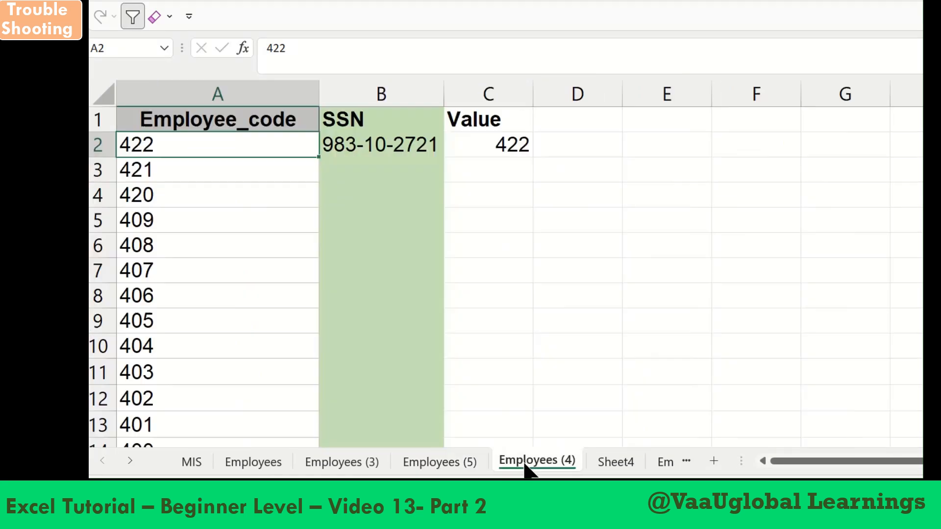
pyautogui.click(446, 463)
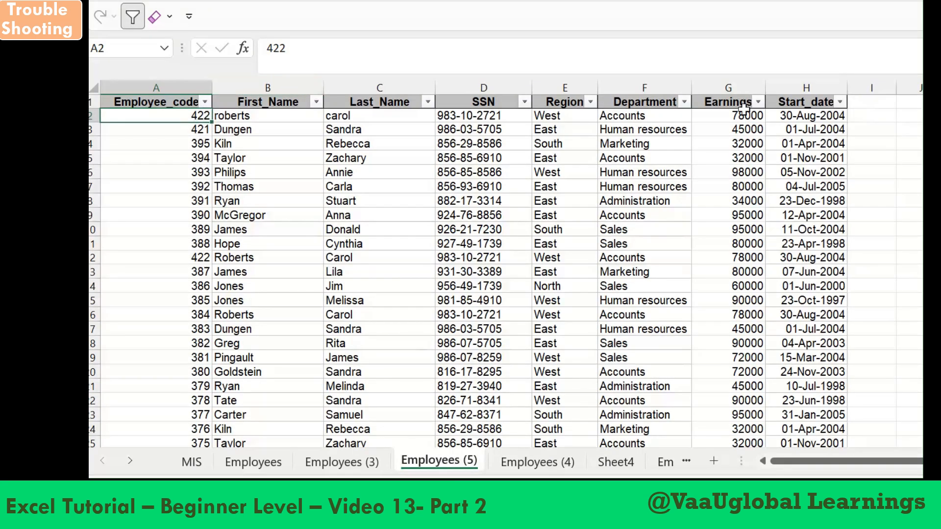
pyautogui.click(267, 91)
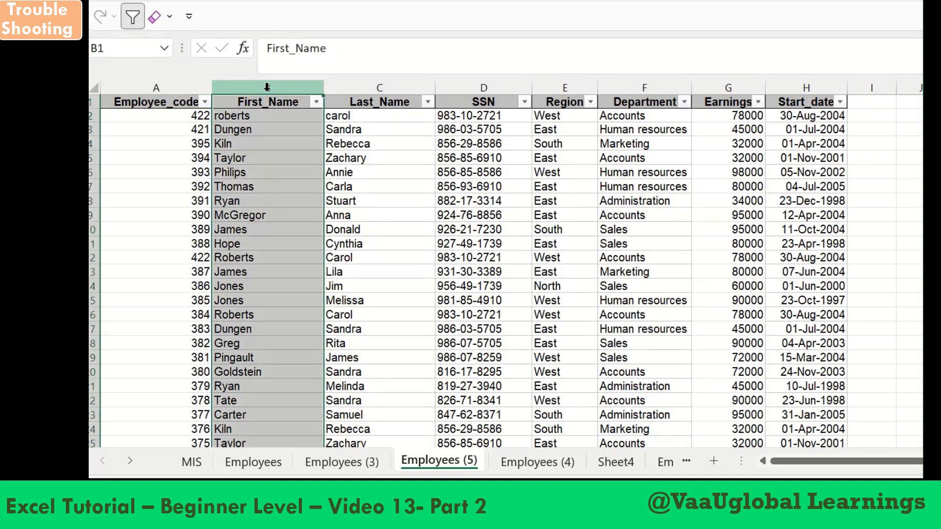
pyautogui.hotkey('ctrl', 'shift', '+')
pyautogui.click(269, 116)
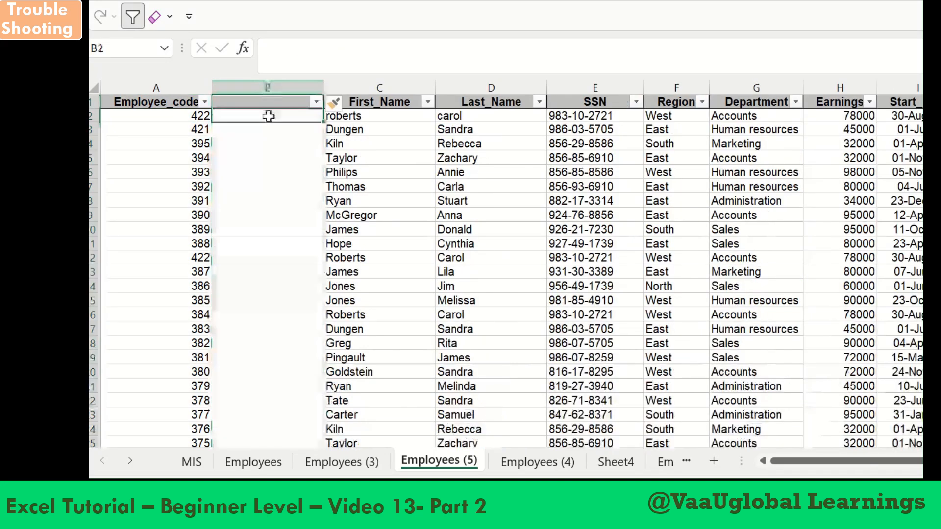
pyautogui.scroll(3, 269, 116)
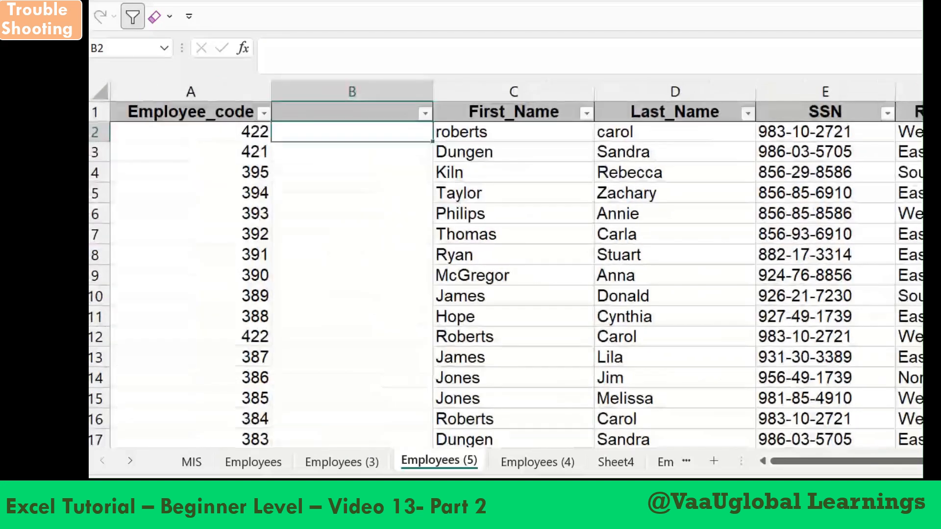
# Step: Convert the employee codes on Employees (5) to text in column B with =CONCATENATE(A2), filled down from B2 to all rows
pyautogui.click(210, 131)
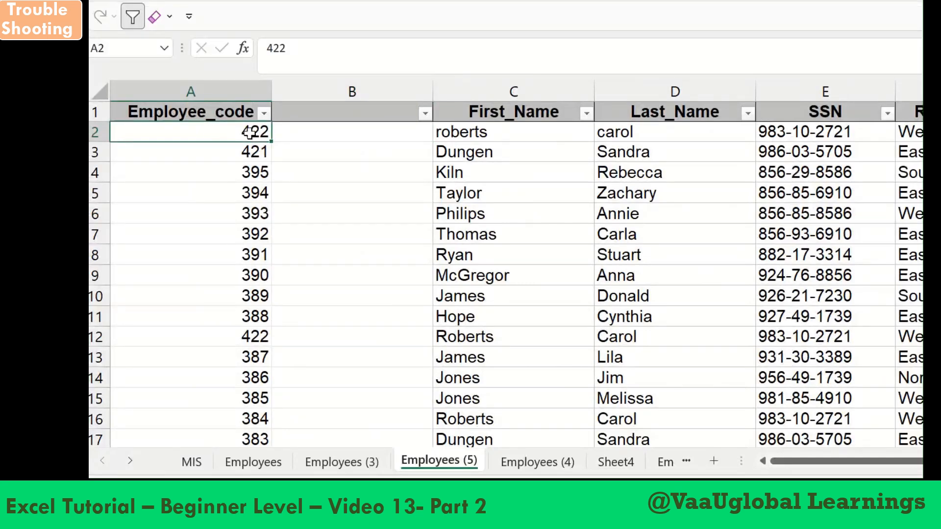
pyautogui.click(333, 133)
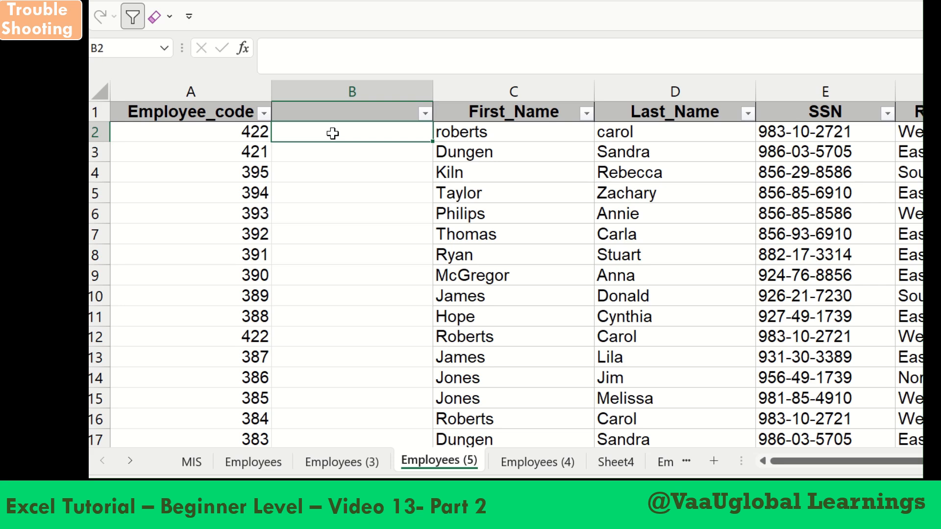
pyautogui.write('=')
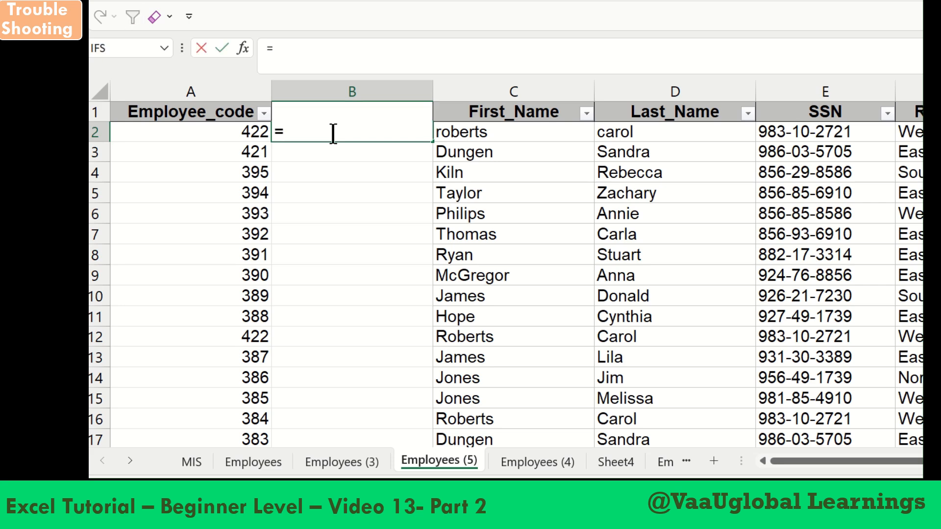
pyautogui.write('concate')
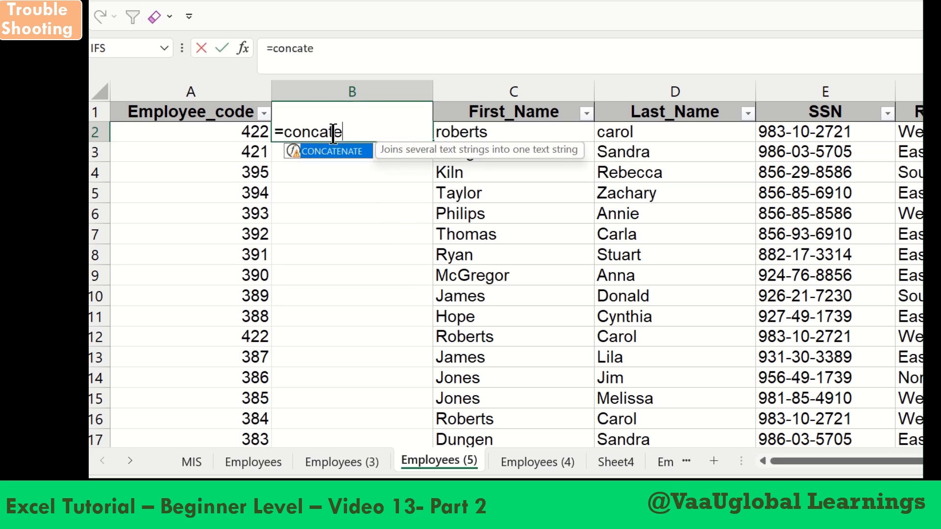
pyautogui.write('nate')
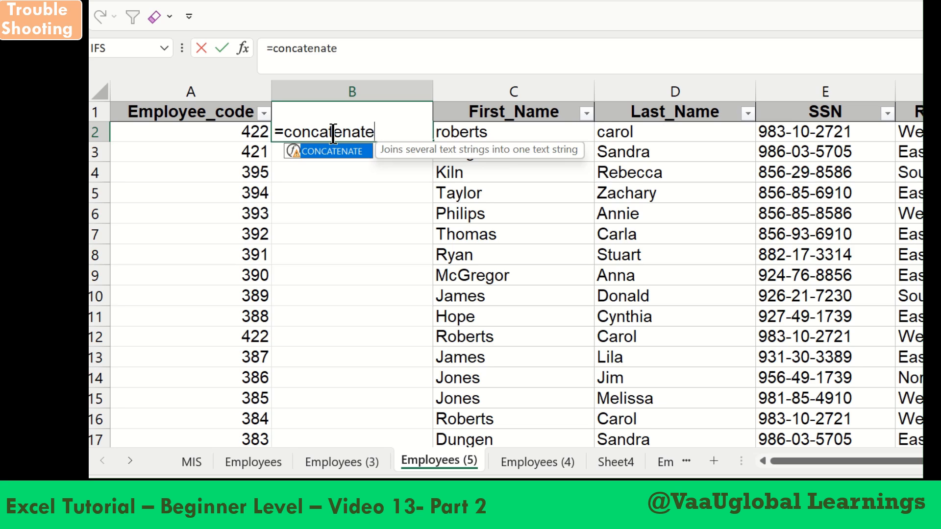
pyautogui.write('(')
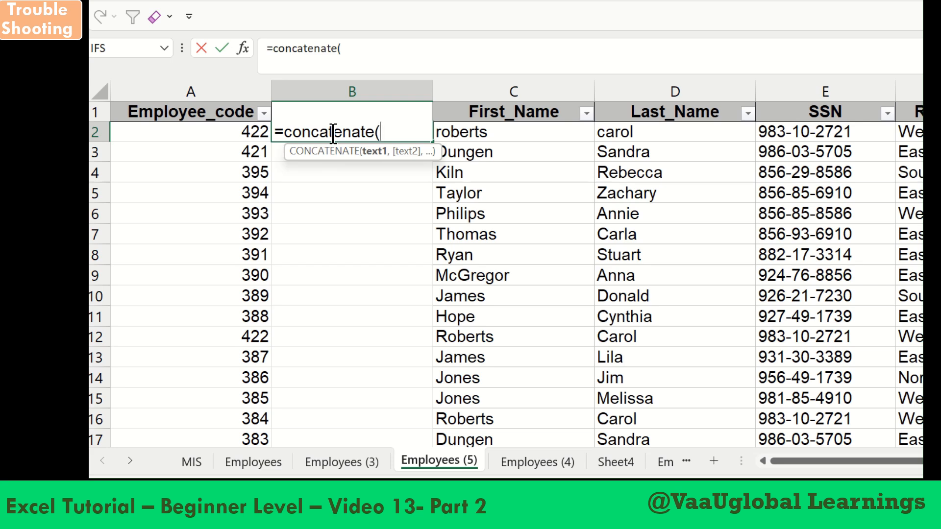
pyautogui.click(238, 136)
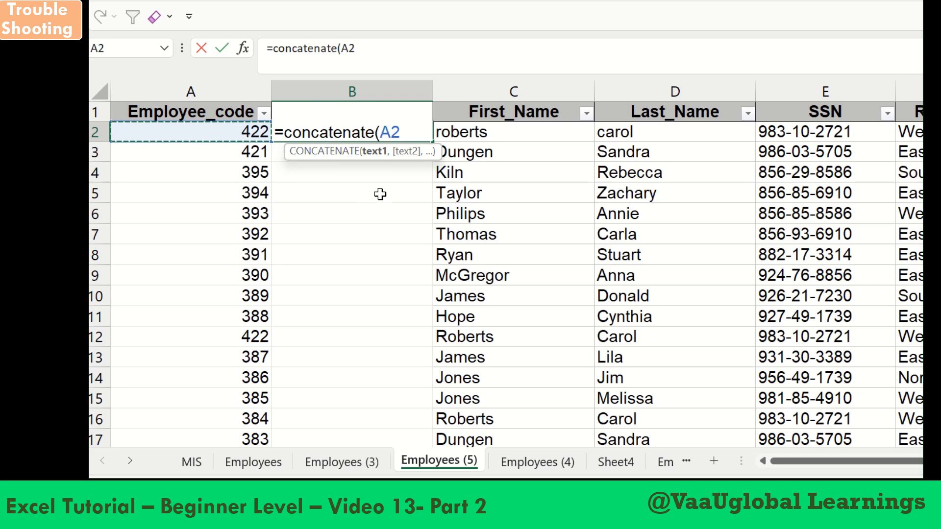
pyautogui.write(')')
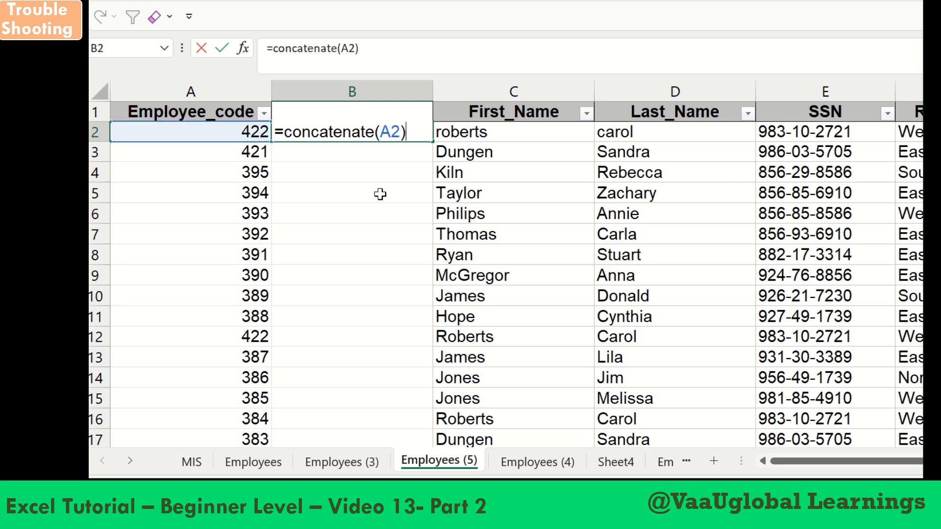
pyautogui.press('Return')
pyautogui.click(372, 130)
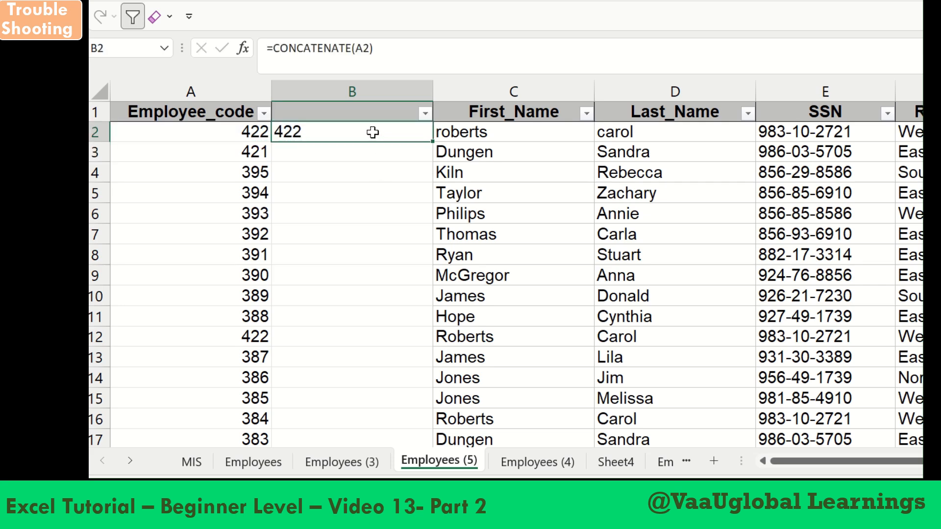
pyautogui.doubleClick(435, 143)
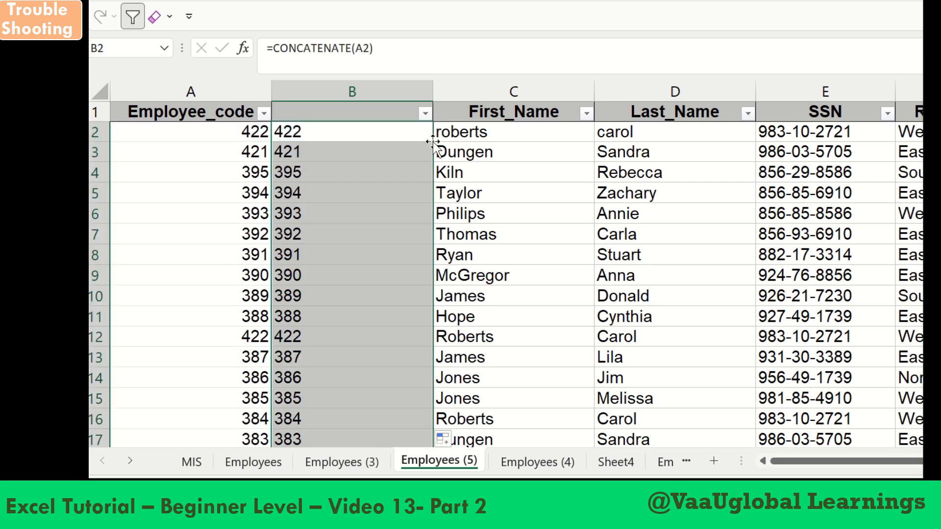
# Step: Change the lookup value of the VLOOKUP in B2 on Employees (4) to A2
pyautogui.click(528, 462)
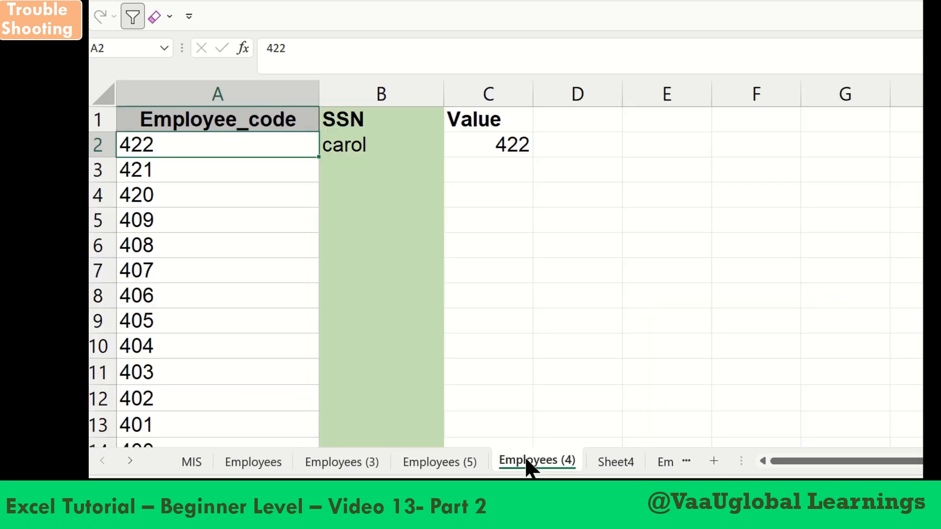
pyautogui.click(349, 151)
pyautogui.doubleClick(349, 151)
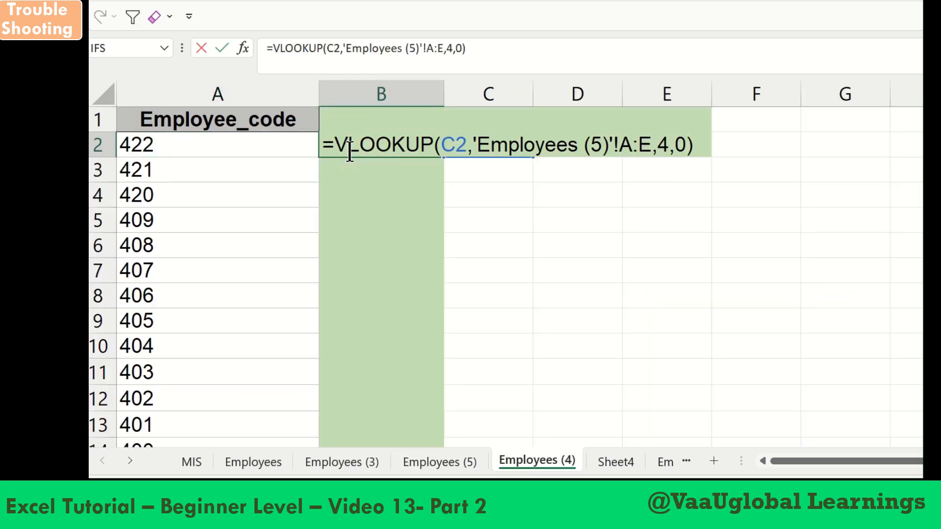
pyautogui.click(455, 146)
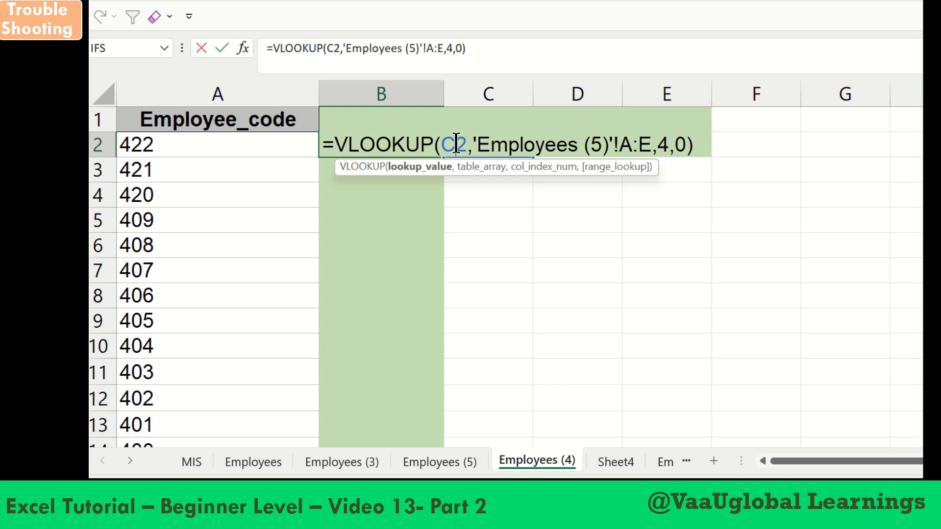
pyautogui.press('BackSpace')
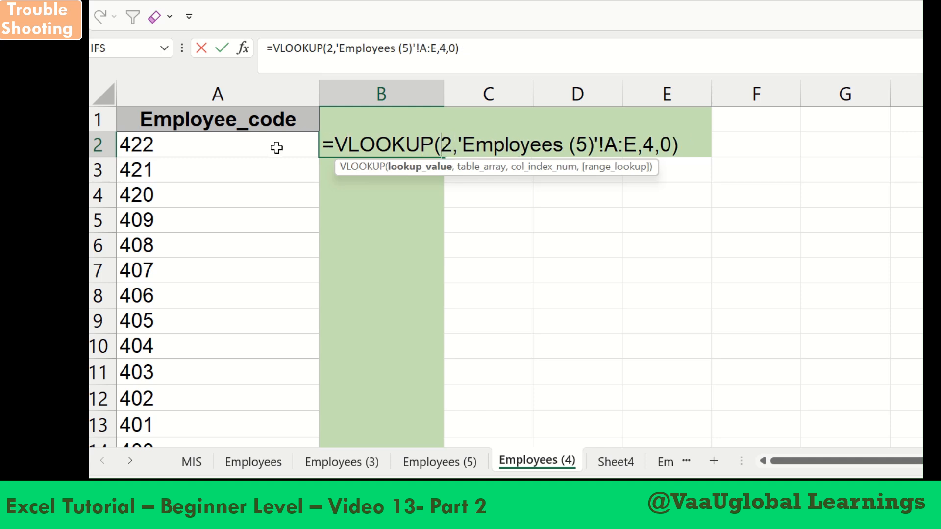
pyautogui.click(245, 148)
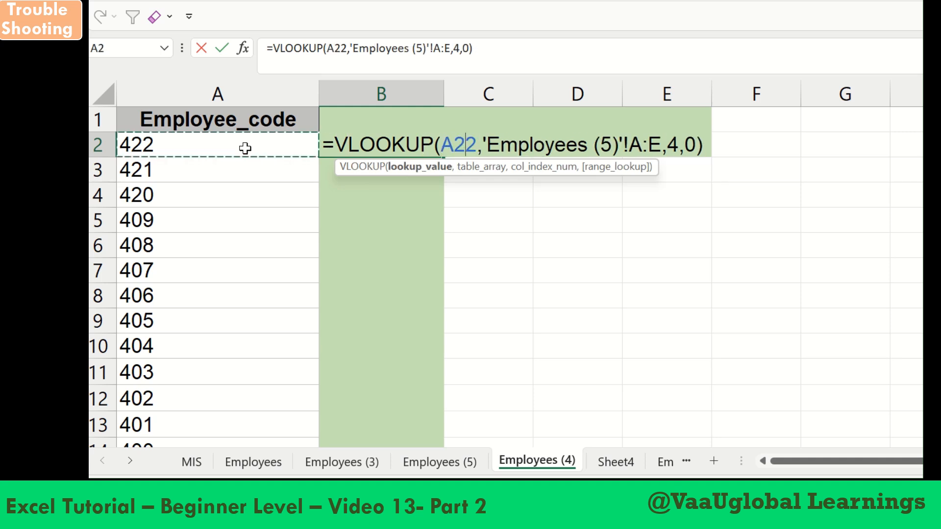
pyautogui.press('Delete')
pyautogui.press('Tab')
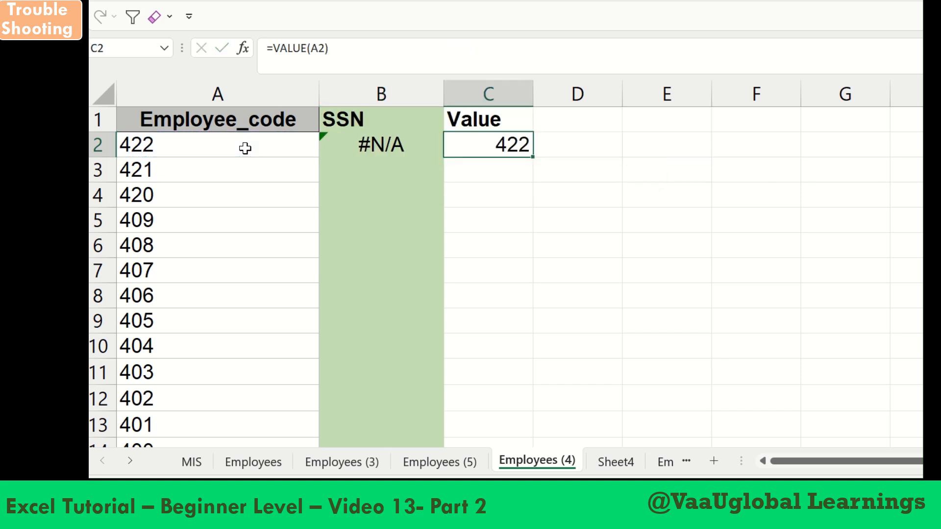
# Step: Change the table array of the VLOOKUP in B2 to columns B:E of Employees (5)
pyautogui.press('Right')
pyautogui.press('Right')
pyautogui.press('Left')
pyautogui.press('Left')
pyautogui.press('Left')
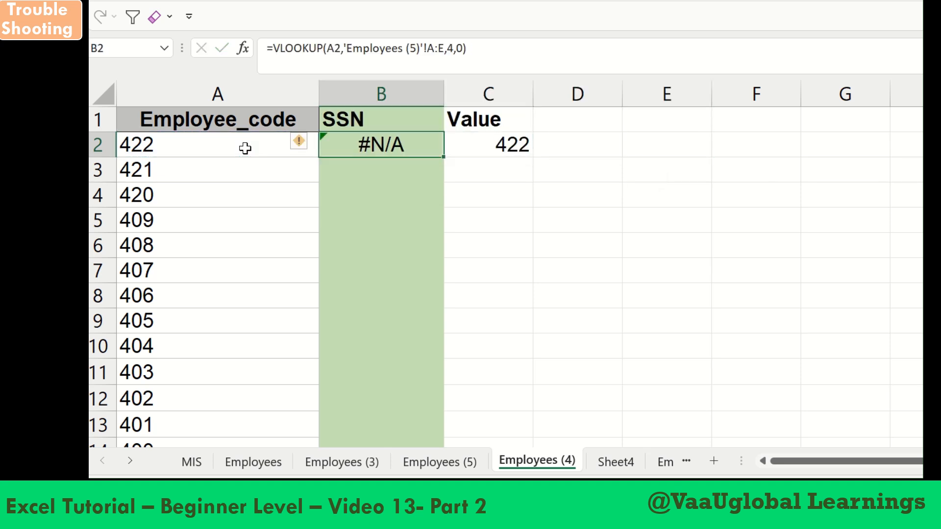
pyautogui.doubleClick(385, 143)
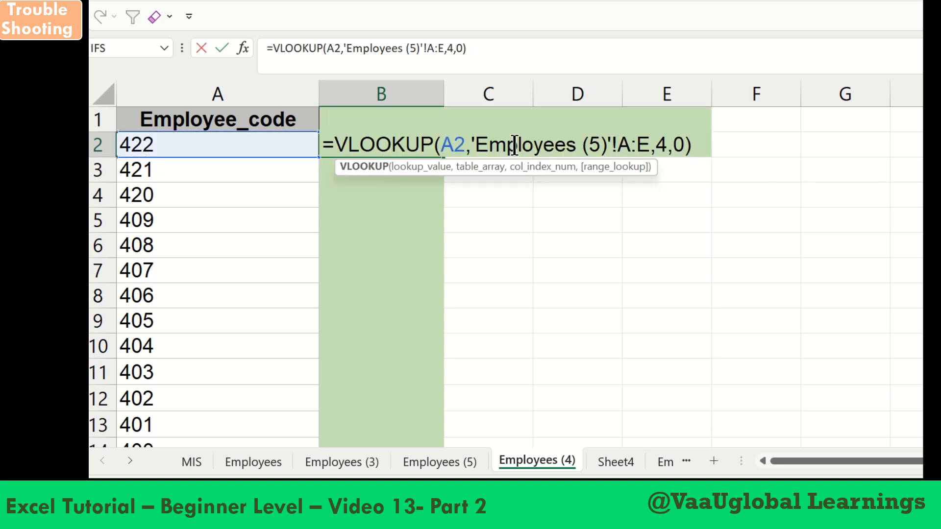
pyautogui.moveTo(619, 152); pyautogui.dragTo(631, 150)
pyautogui.write('B')
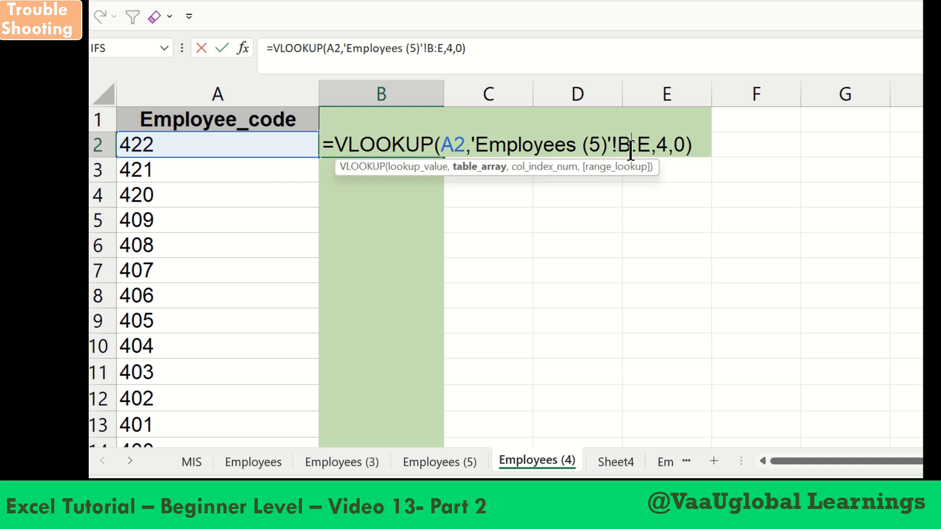
pyautogui.press('Return')
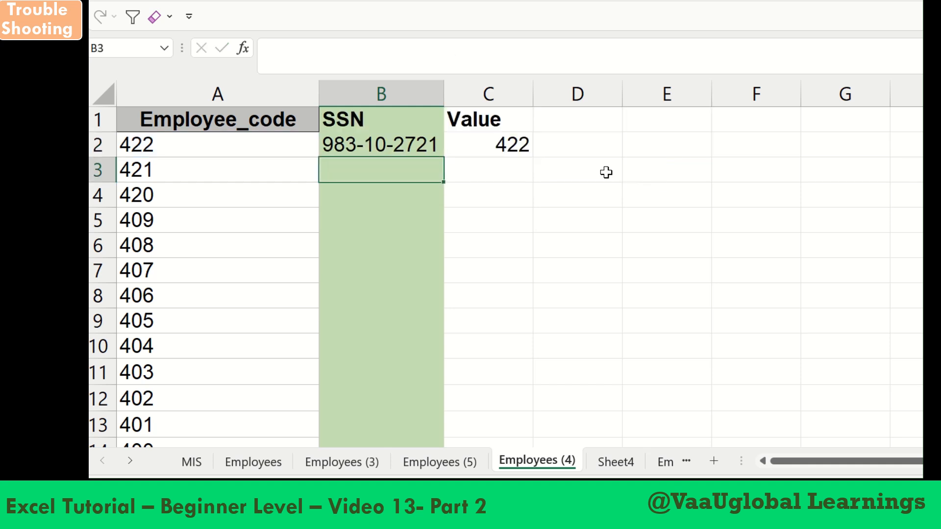
# Step: Check the VLOOKUP formula in B2 and clear the converted code from C2
pyautogui.click(402, 146)
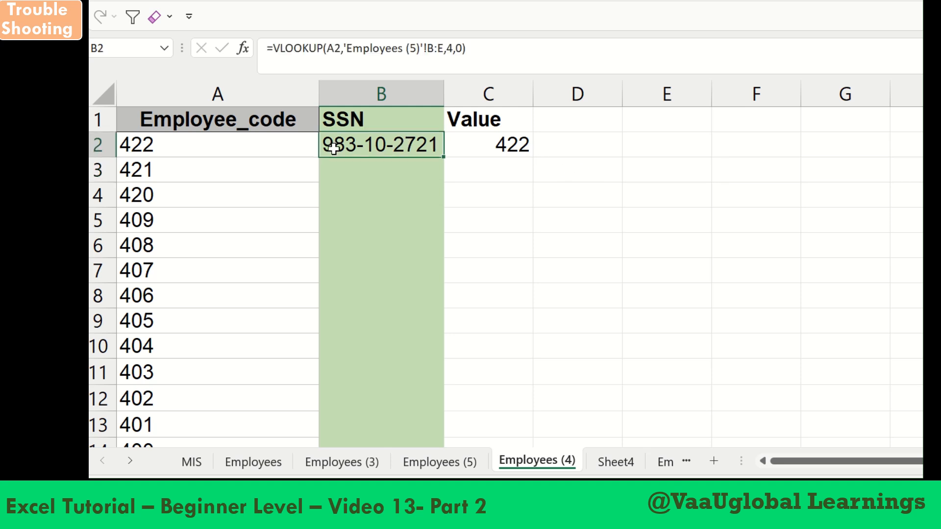
pyautogui.click(488, 146)
pyautogui.press('Delete')
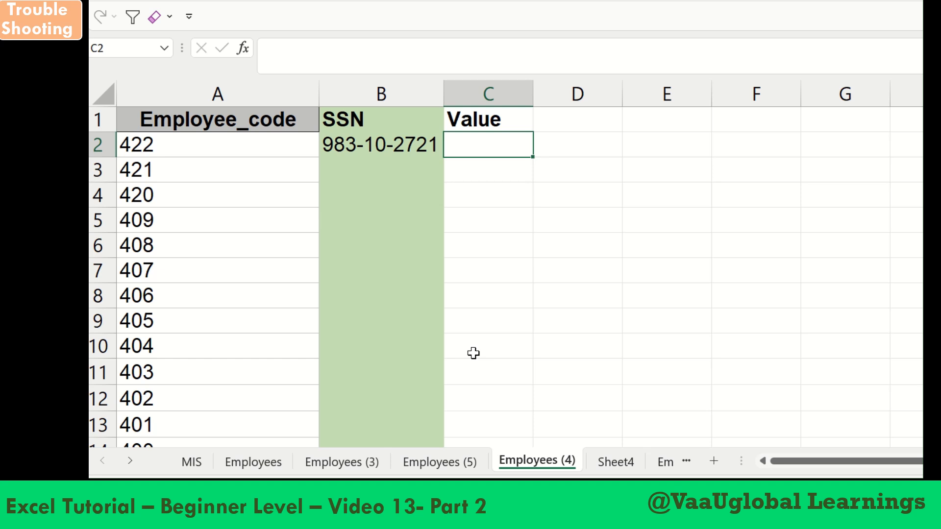
# Step: Examine the lookup value reference inside the VLOOKUP formula in B2 and leave the formula as it is
pyautogui.click(354, 143)
pyautogui.doubleClick(360, 145)
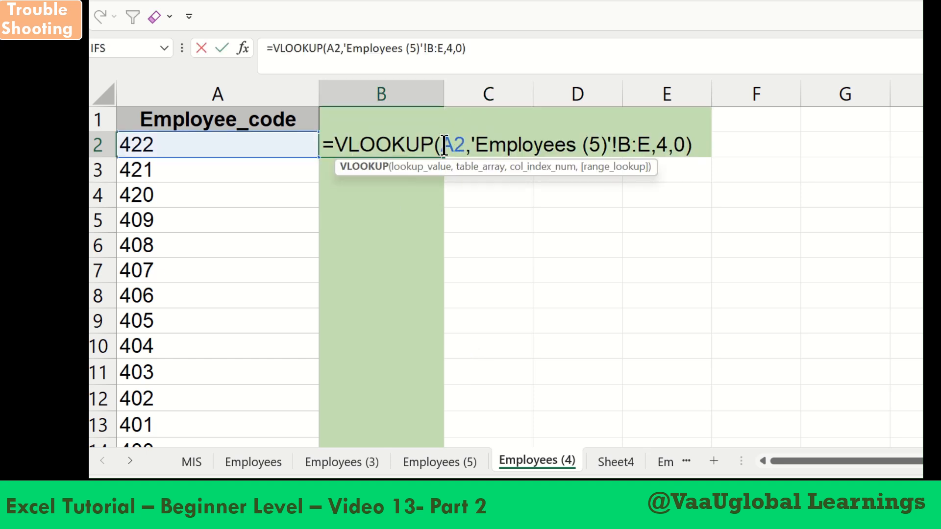
pyautogui.moveTo(441, 145); pyautogui.dragTo(466, 146)
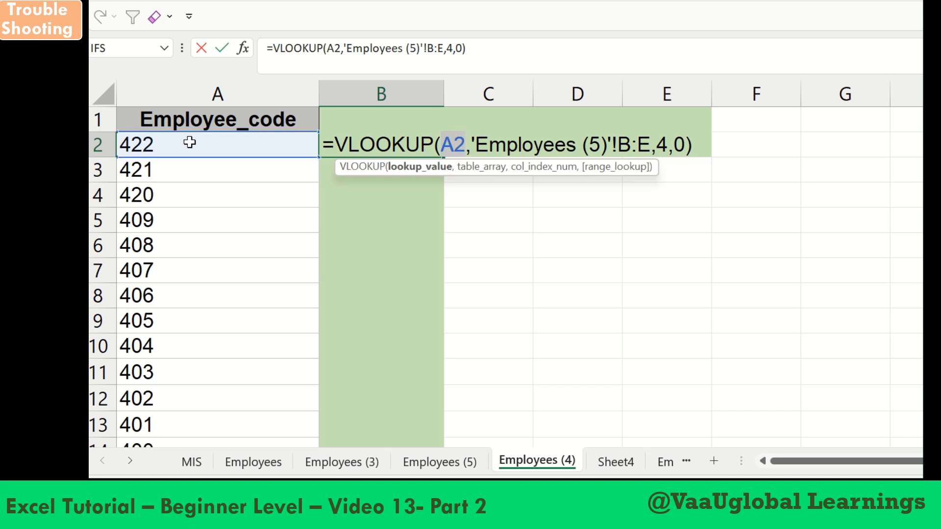
pyautogui.press('Escape')
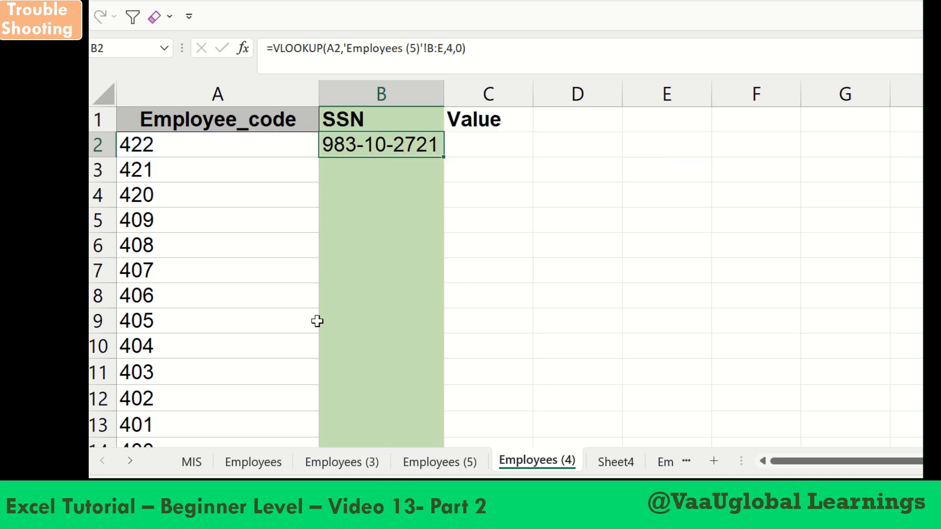